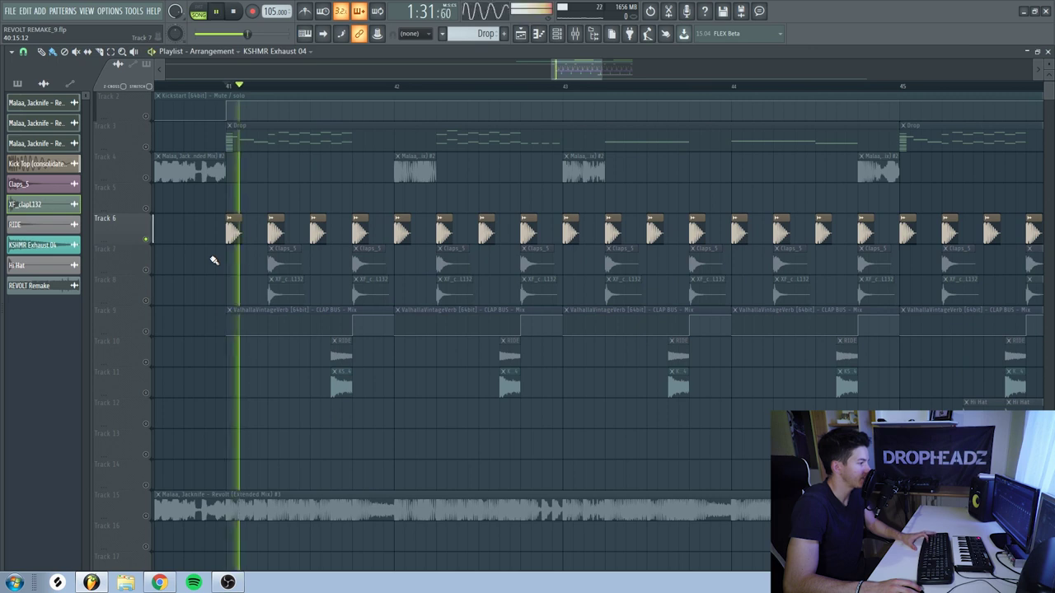
# Unmute the clap tracks 7 and 8 and the ValhallaVintageVerb automation on Track 9, and stop playback
pyautogui.moveTo(147, 269); pyautogui.dragTo(146, 300)
pyautogui.press('space')
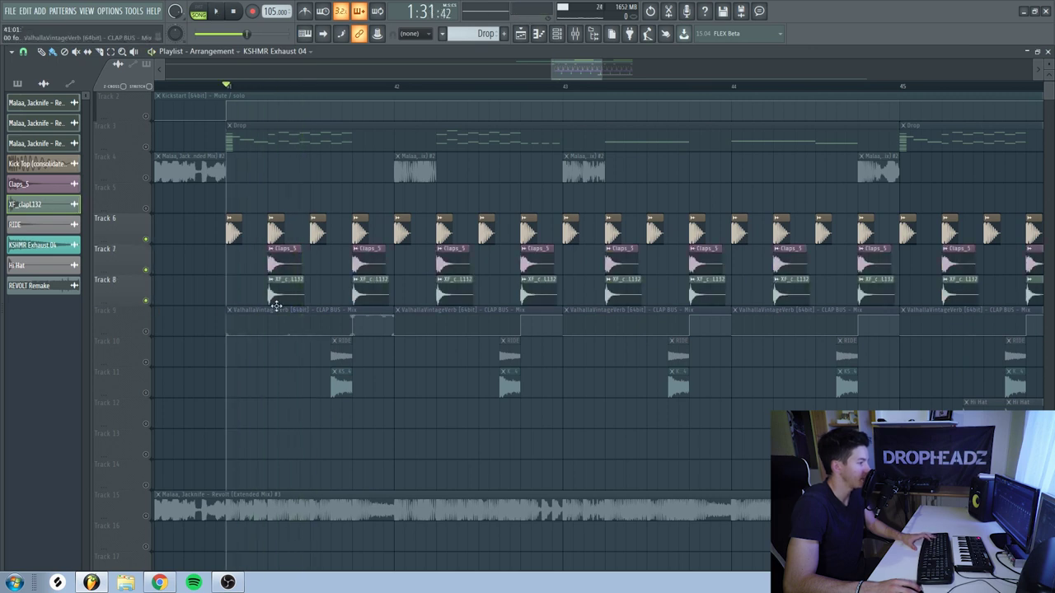
pyautogui.click(147, 332)
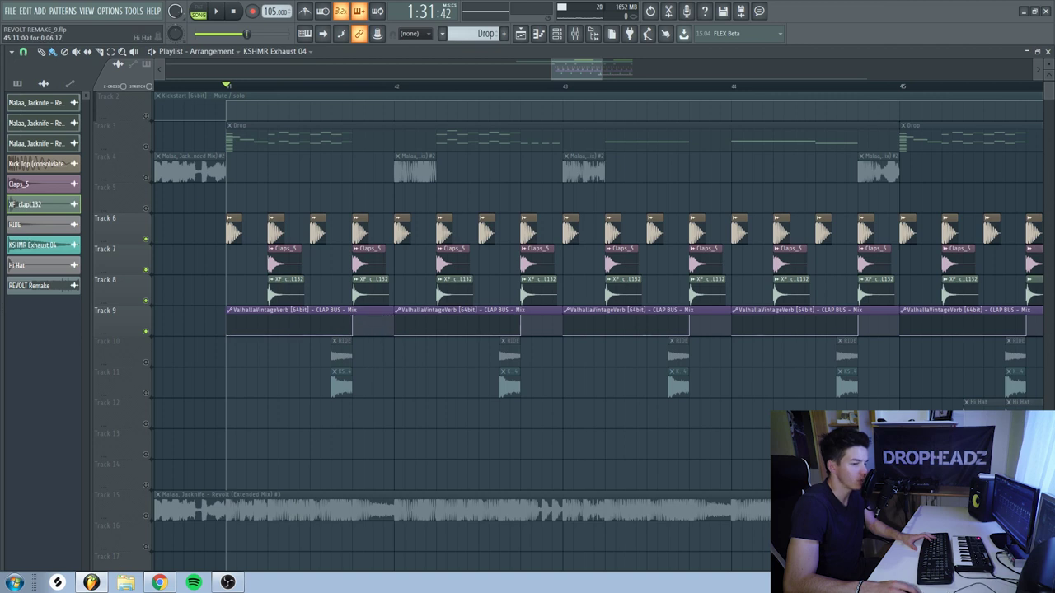
# Show the channel rack and the mixer, open a Fruity Reeverb 2 on the CLAP BUS, and listen to the claps
pyautogui.press('F6')
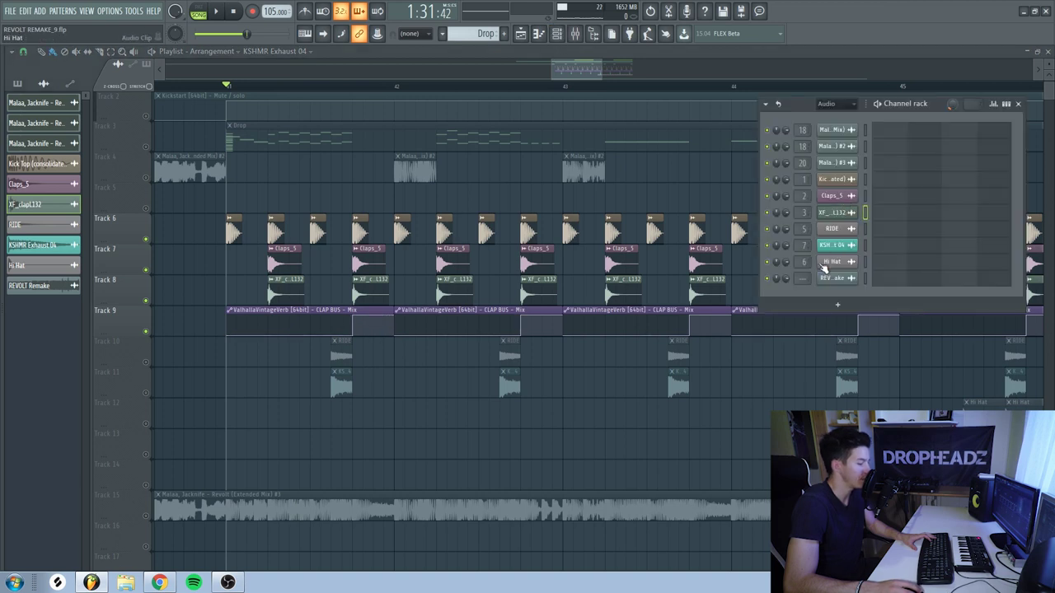
pyautogui.press('F9')
pyautogui.click(849, 350)
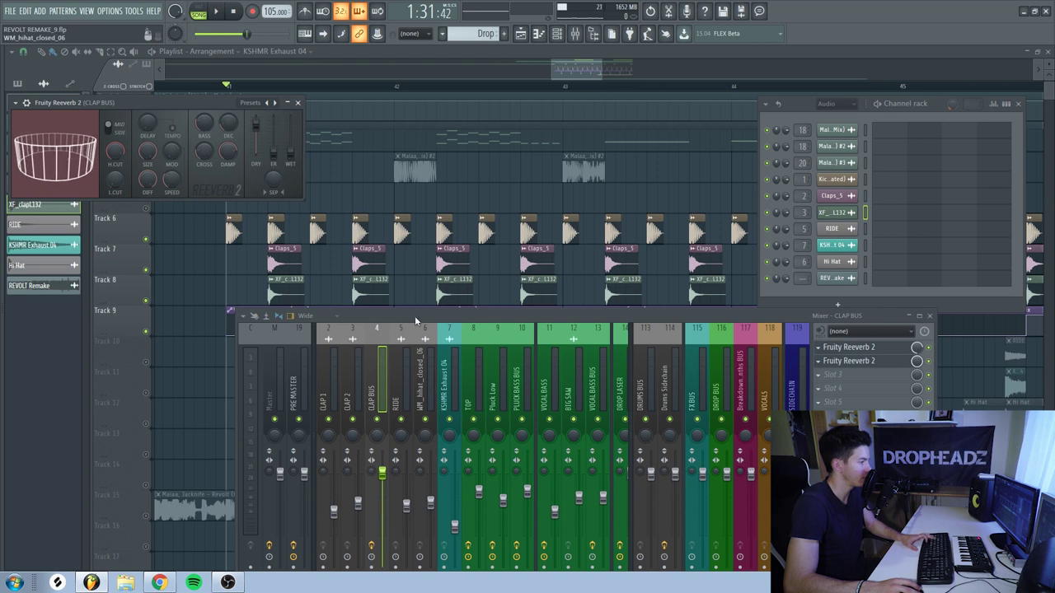
pyautogui.moveTo(415, 321); pyautogui.dragTo(405, 417)
pyautogui.press('space')
pyautogui.press('space')
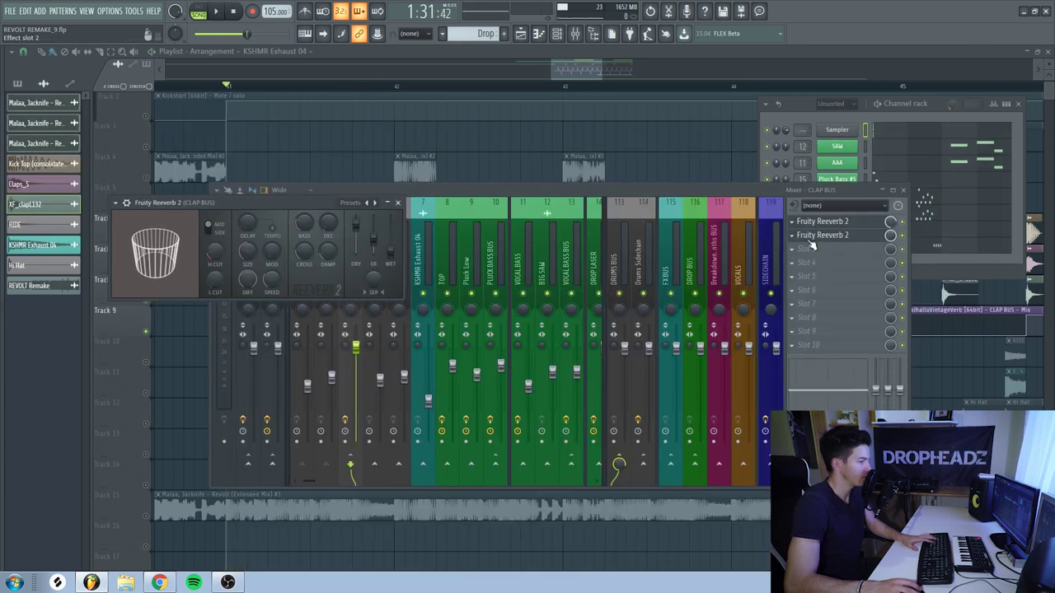
# Review the high cut, size and damping settings of the first Fruity Reeverb 2 on the CLAP BUS
pyautogui.click(822, 221)
pyautogui.moveTo(220, 104); pyautogui.dragTo(317, 197)
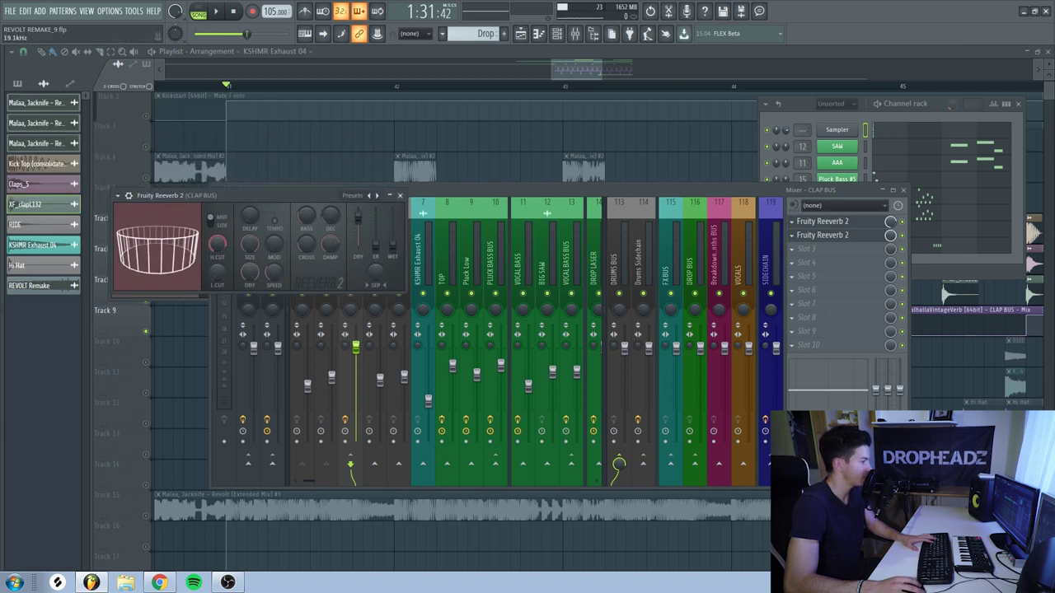
pyautogui.moveTo(250, 244); pyautogui.dragTo(256, 259)
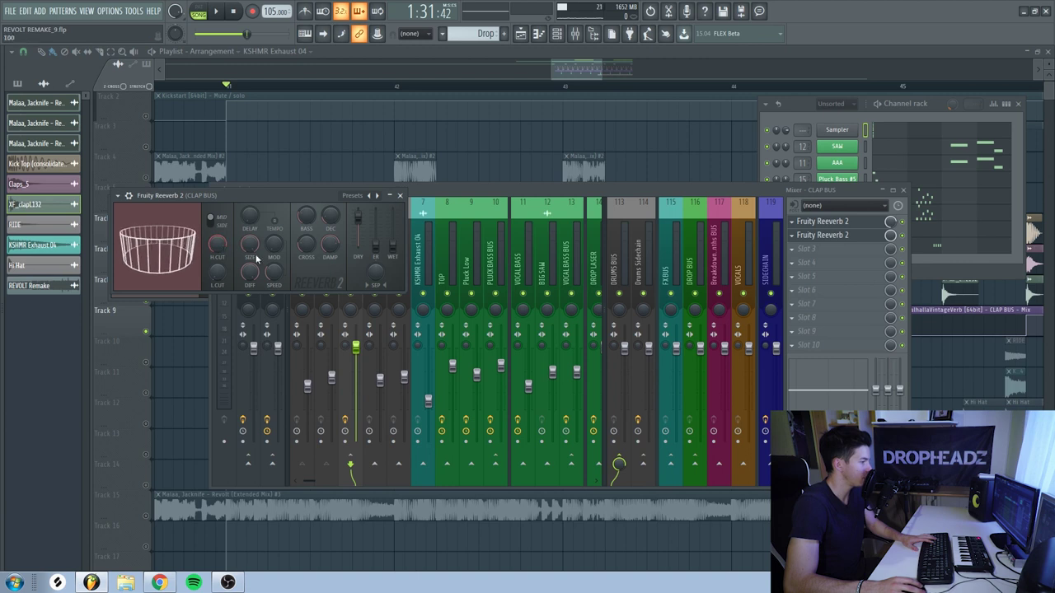
pyautogui.moveTo(330, 244); pyautogui.dragTo(329, 239)
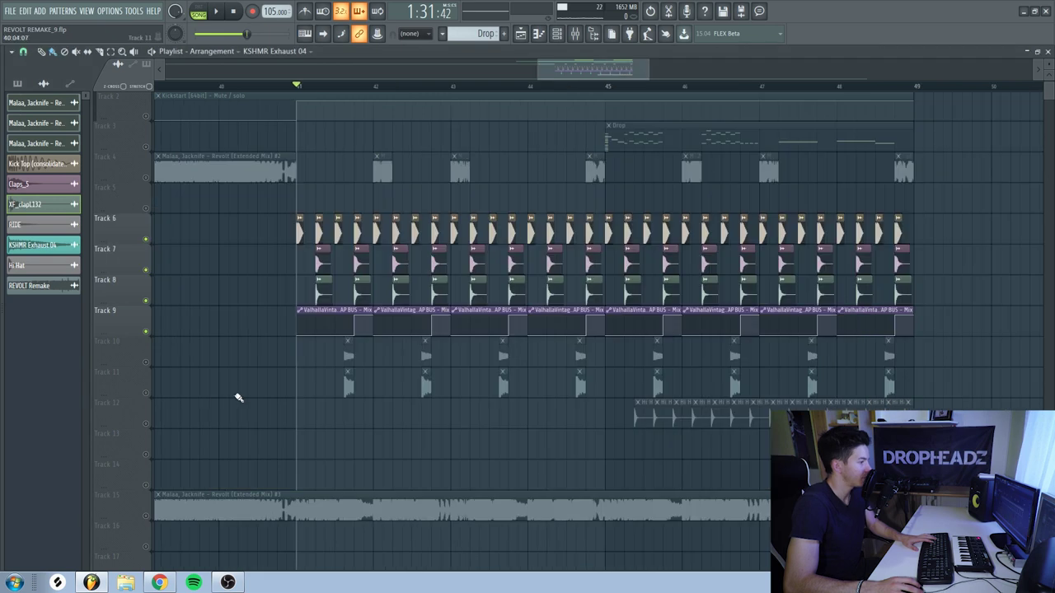
# Unmute the RIDE and KSHMR Exhaust 04 tracks, 10 and 11, and place the playhead at their first clip
pyautogui.click(146, 362)
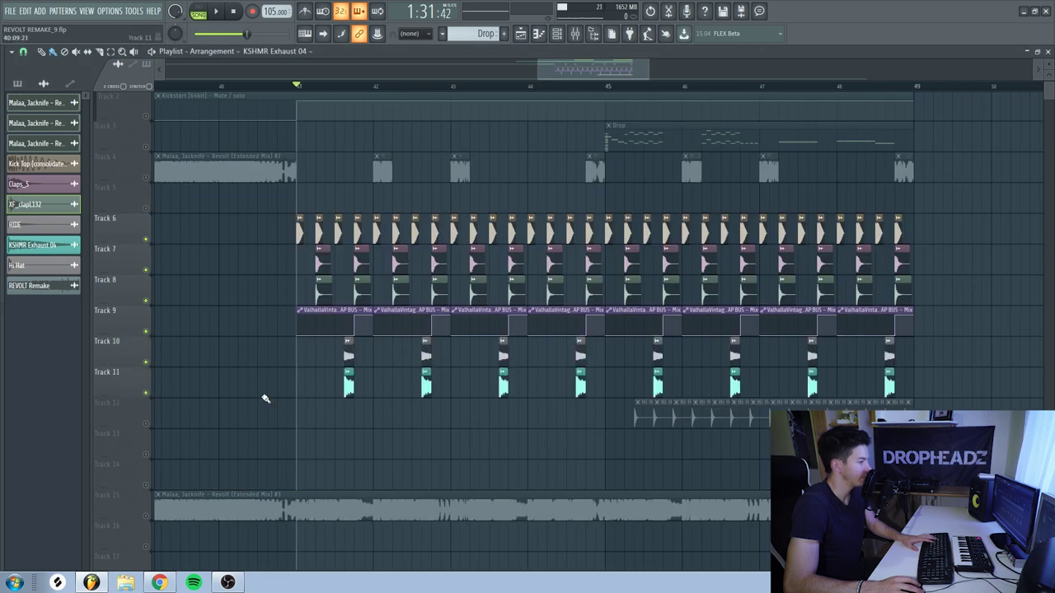
pyautogui.keyDown('ctrl'); pyautogui.scroll(3, 325, 384); pyautogui.keyUp('ctrl')
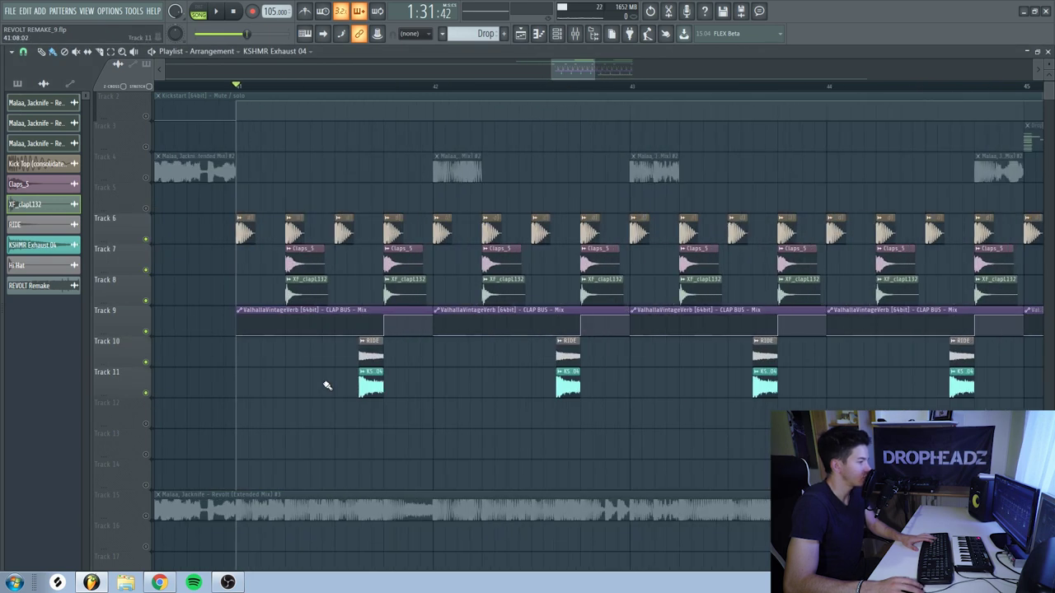
pyautogui.click(361, 87)
# View the KSHMR Exhaust 04 sample's channel settings and audition the RIDE and KSHMR Exhaust 04 clips
pyautogui.doubleClick(364, 386)
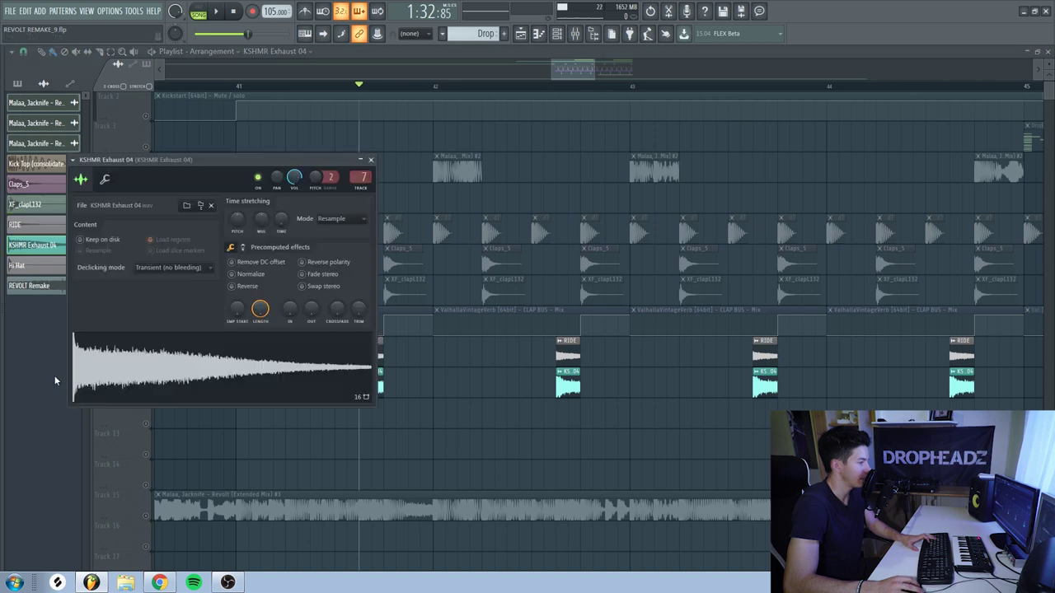
pyautogui.press('Escape')
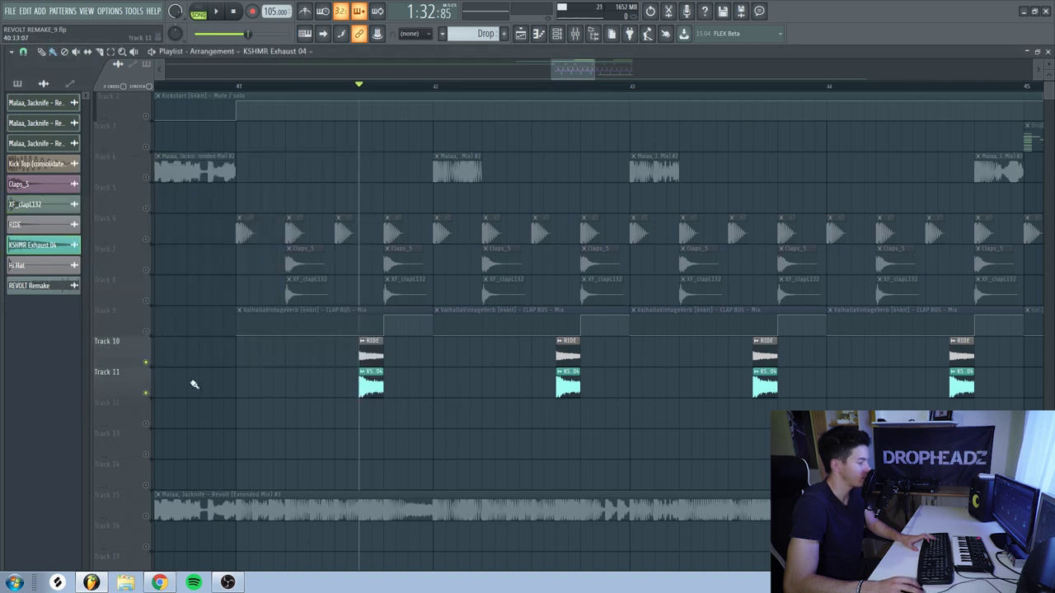
pyautogui.press('space')
pyautogui.press('space')
# Move the playhead to bar 45, view the Hi Hat sample's channel settings and listen to the drums from there
pyautogui.scroll(-3, 684, 91)
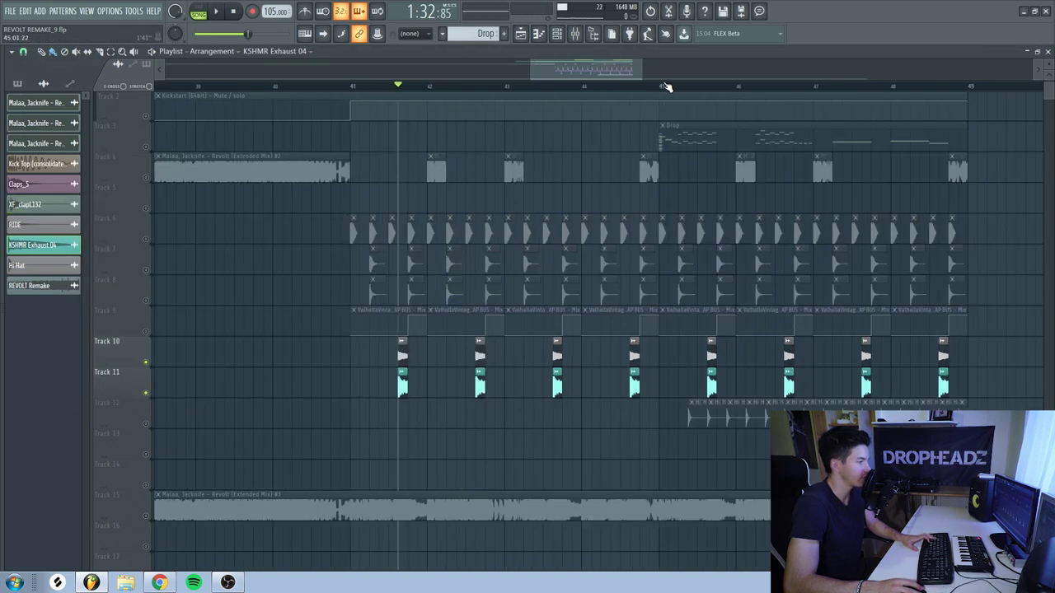
pyautogui.click(664, 86)
pyautogui.scroll(4, 744, 437)
pyautogui.doubleClick(573, 417)
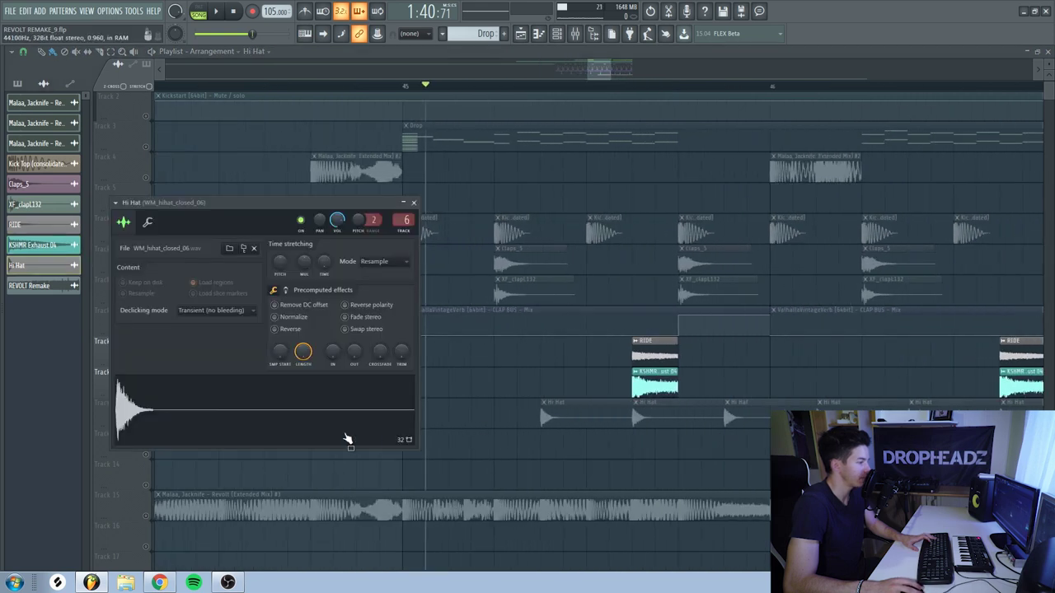
pyautogui.press('Escape')
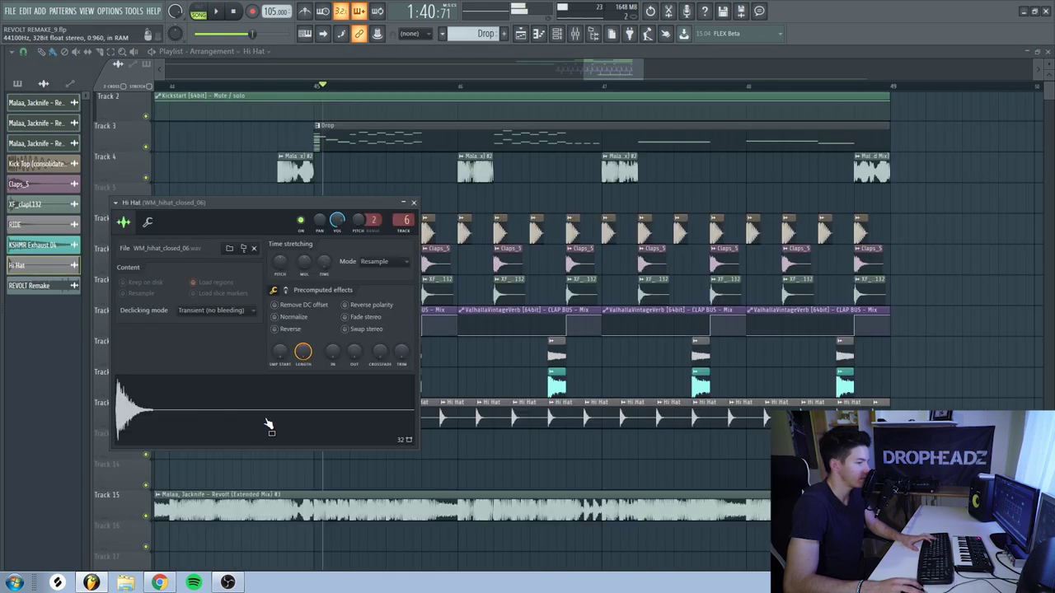
pyautogui.click(269, 423)
pyautogui.click(269, 424)
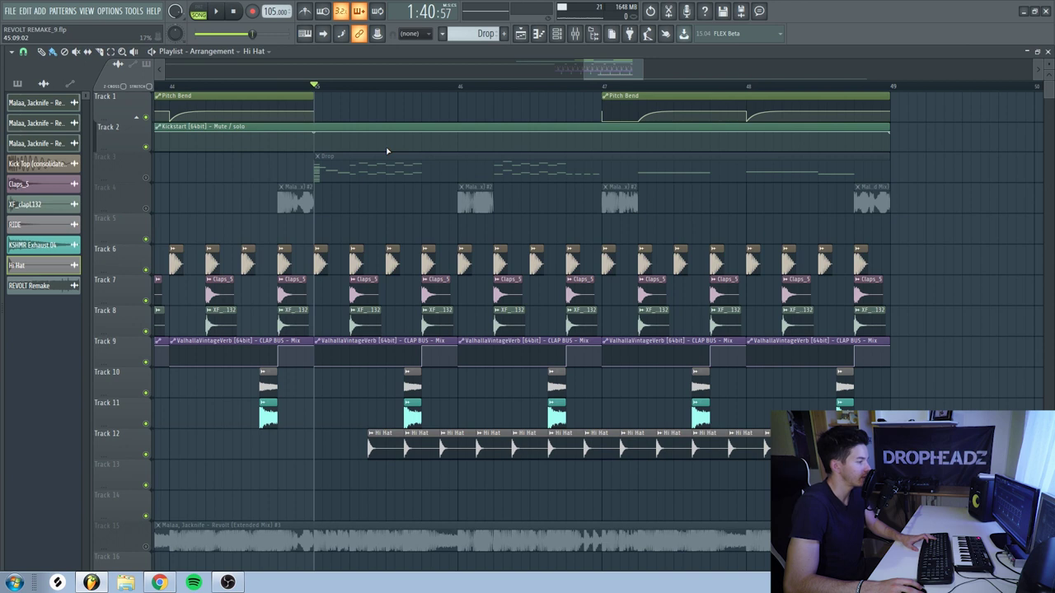
pyautogui.press('space')
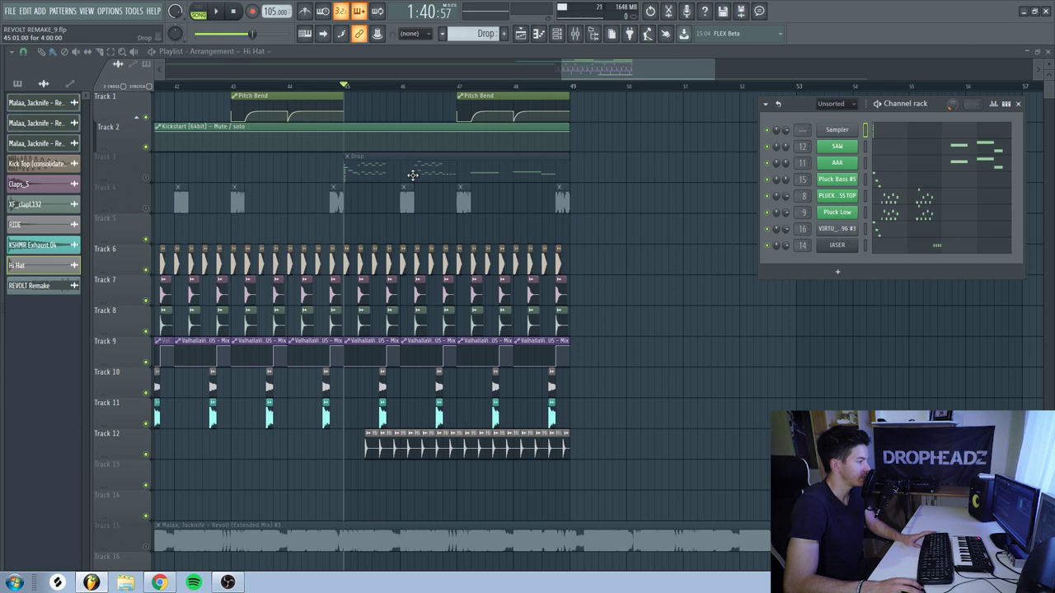
# Open the Serum synth of the Pluck Bass #5 channel and audition the bass
pyautogui.click(837, 179)
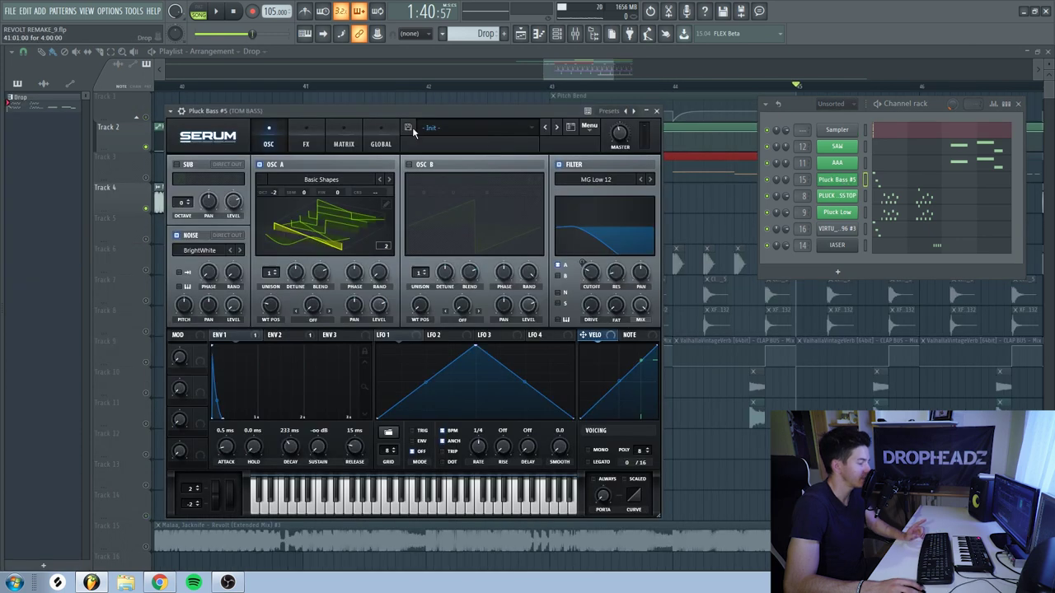
pyautogui.click(656, 110)
pyautogui.press('space')
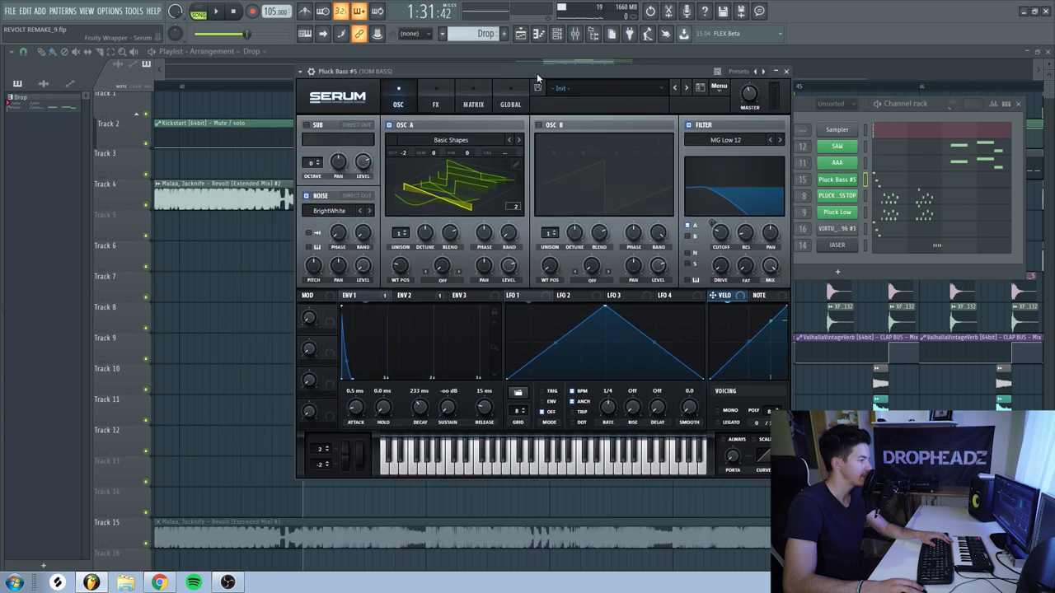
# Examine envelope 1 and the distortion, compressor and hyper/dimension effects in the Pluck Bass #5 Serum patch
pyautogui.moveTo(537, 76); pyautogui.dragTo(488, 117)
pyautogui.click(301, 336)
pyautogui.moveTo(575, 112)
pyautogui.mouseDown()
pyautogui.moveTo(603, 94)
pyautogui.moveTo(571, 101)
pyautogui.mouseUp()
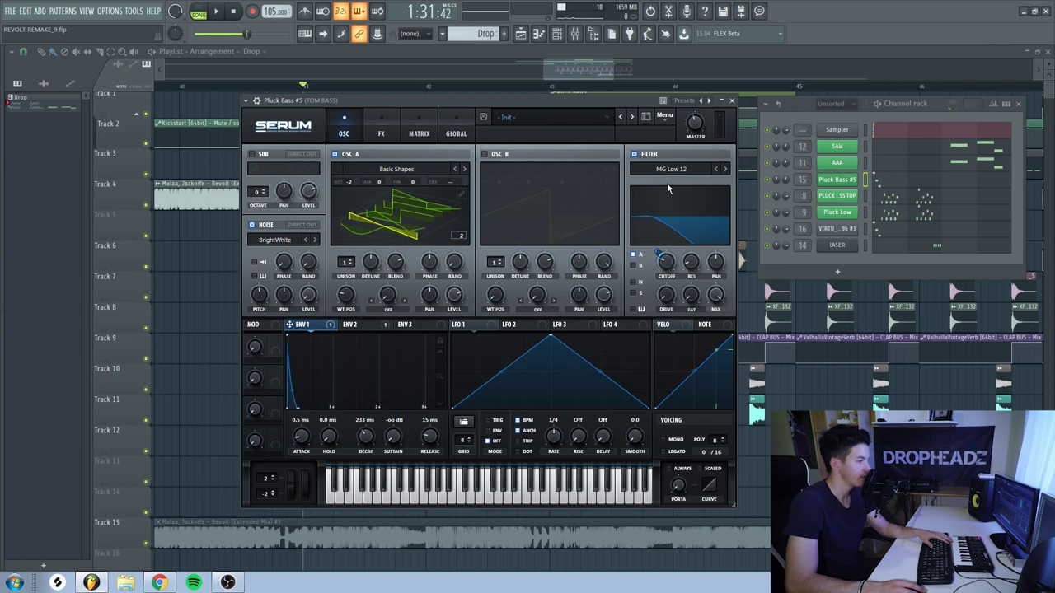
pyautogui.click(381, 134)
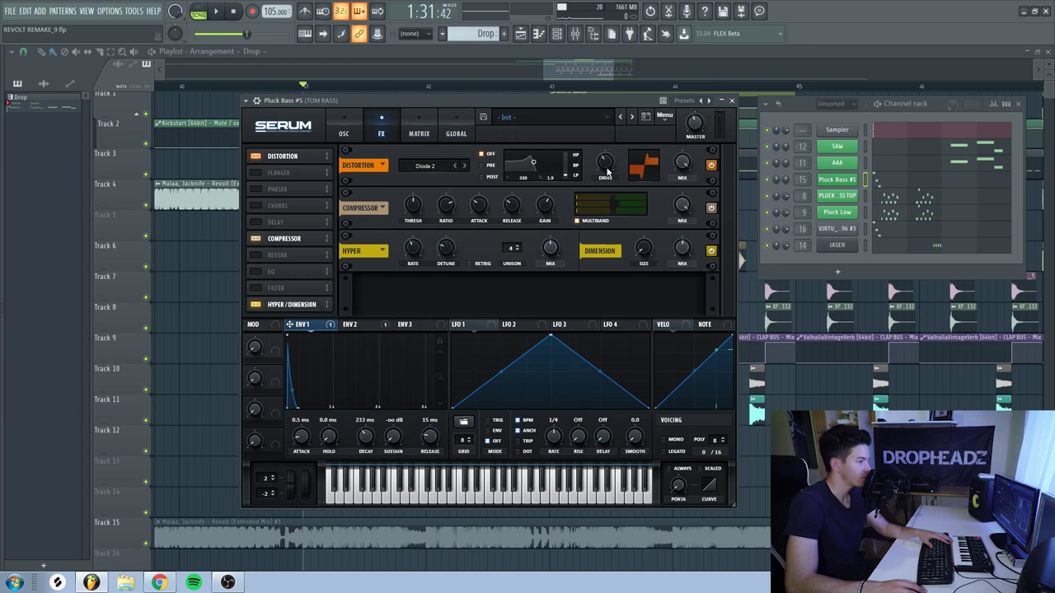
pyautogui.moveTo(608, 171)
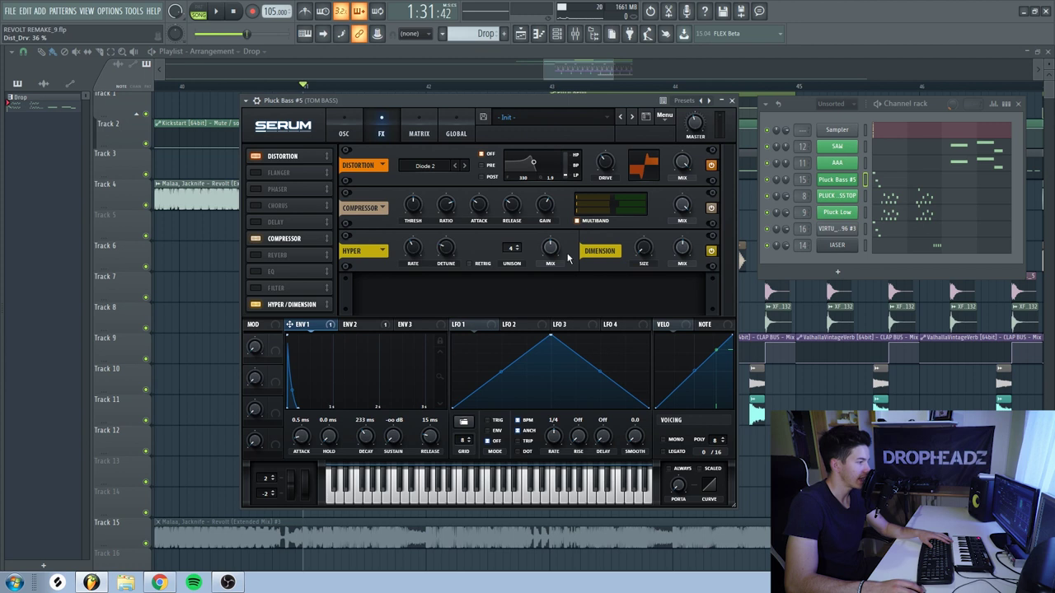
# Inspect the TOM BASS mixer track's effects: both Fruity parametric EQ 2 instances, Saturation Knob and OTT
pyautogui.press('F9')
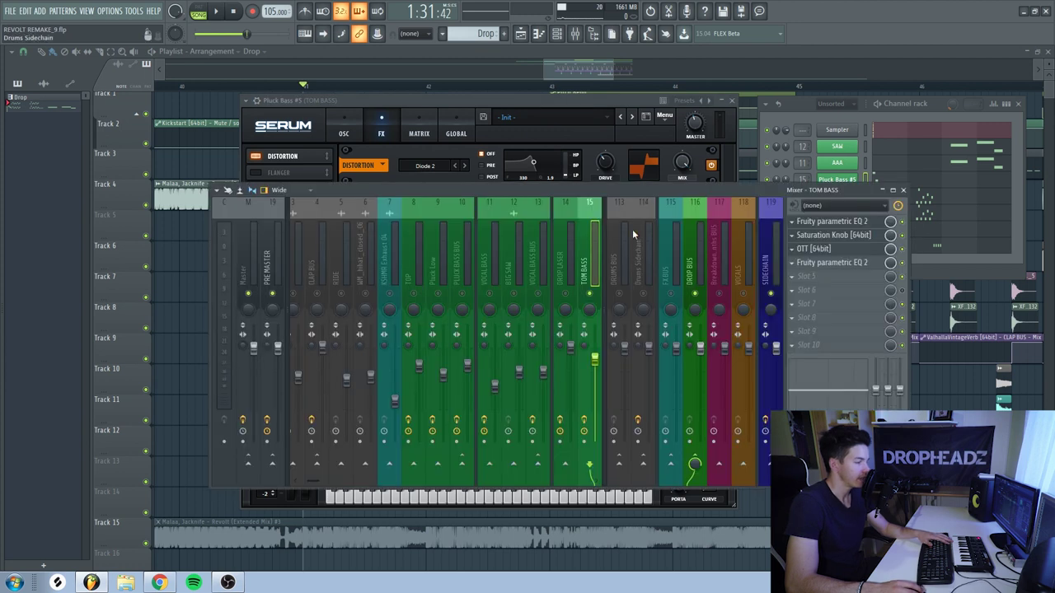
pyautogui.click(833, 224)
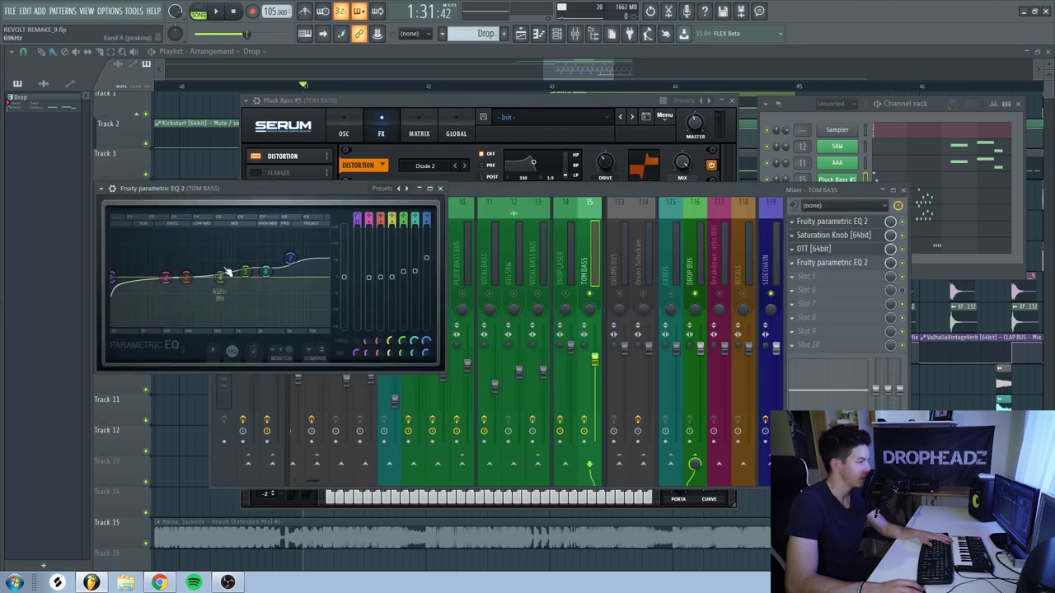
pyautogui.click(831, 235)
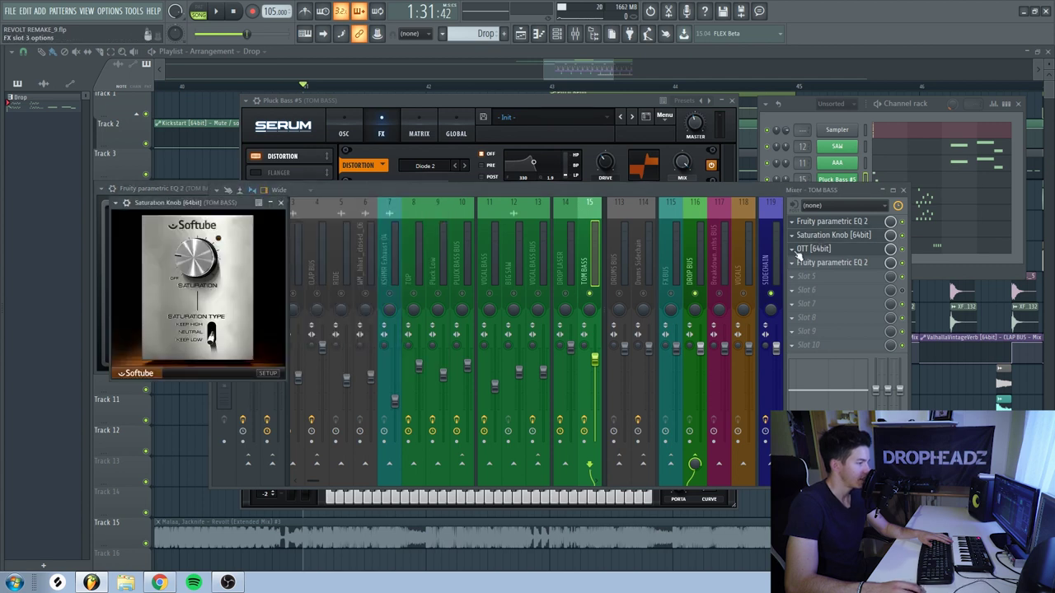
pyautogui.click(816, 248)
pyautogui.click(831, 263)
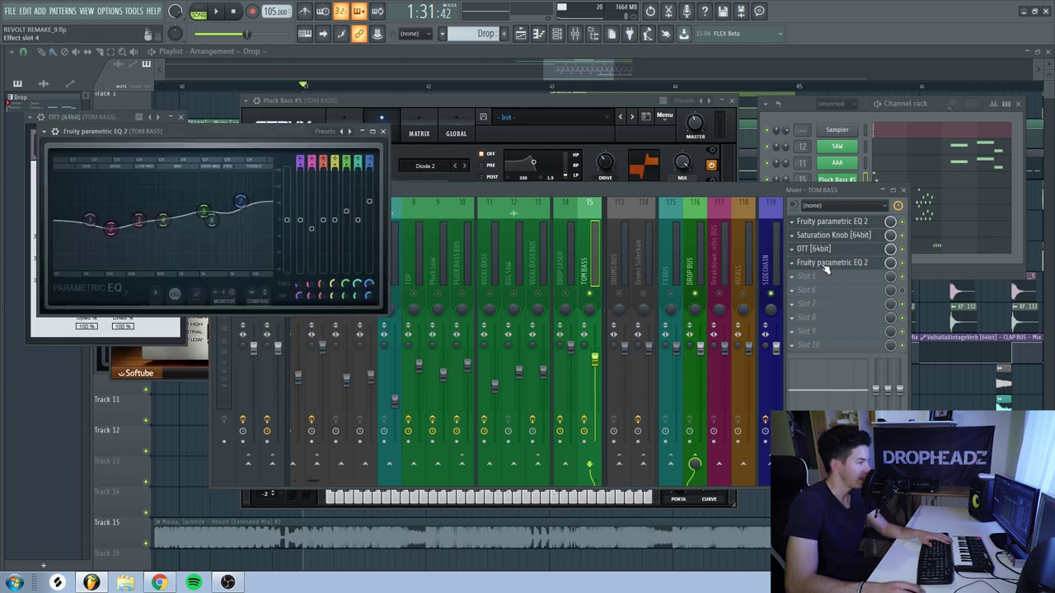
pyautogui.click(398, 164)
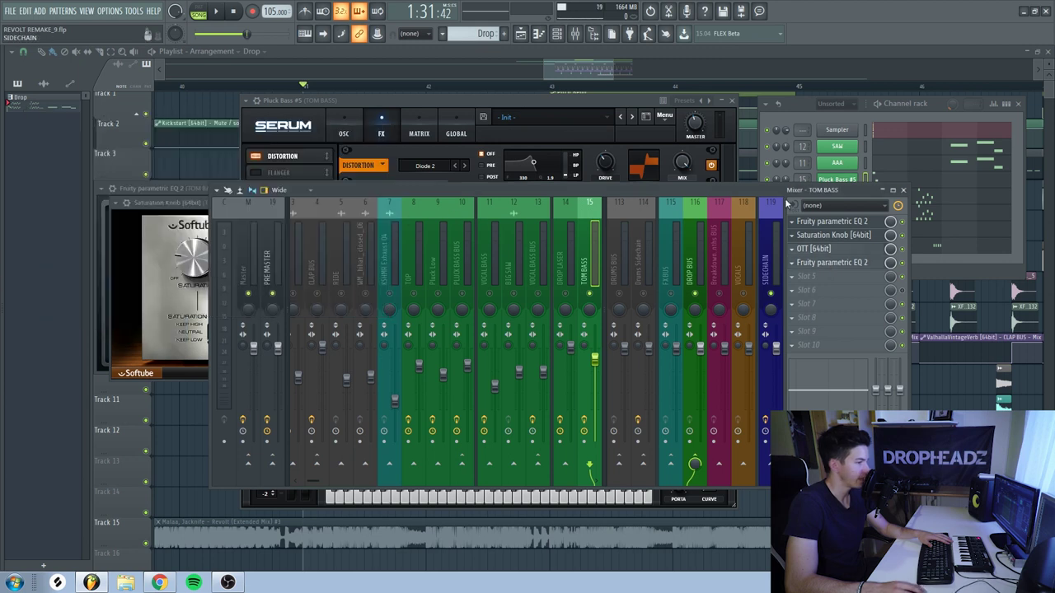
pyautogui.click(903, 190)
# View the VIRTU percussion tom fill sample's settings and the Fruity Blood Overdrive on its TOM BASS LAYER mixer track
pyautogui.click(860, 231)
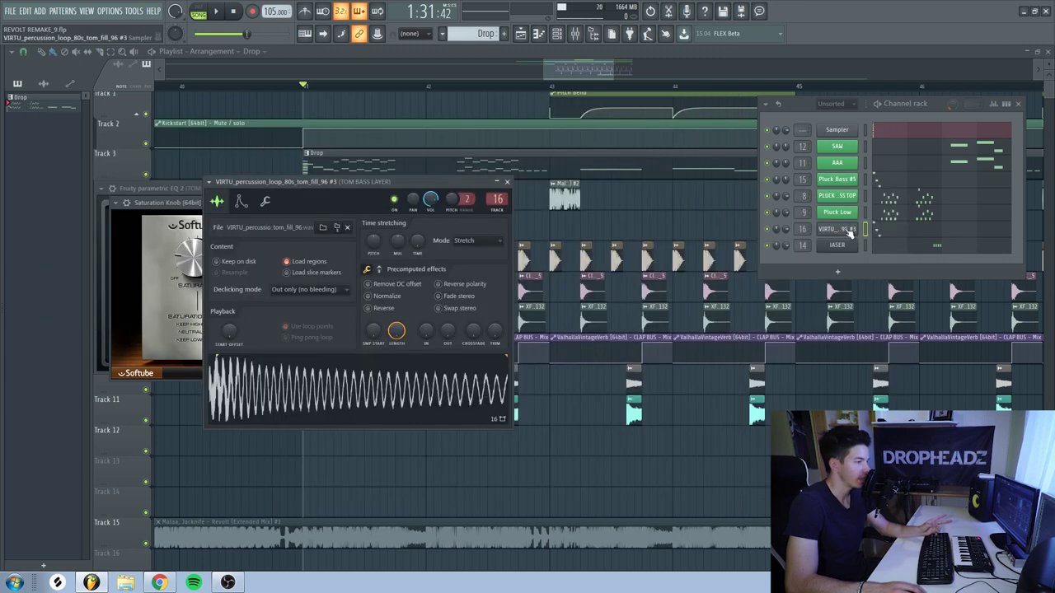
pyautogui.press('F9')
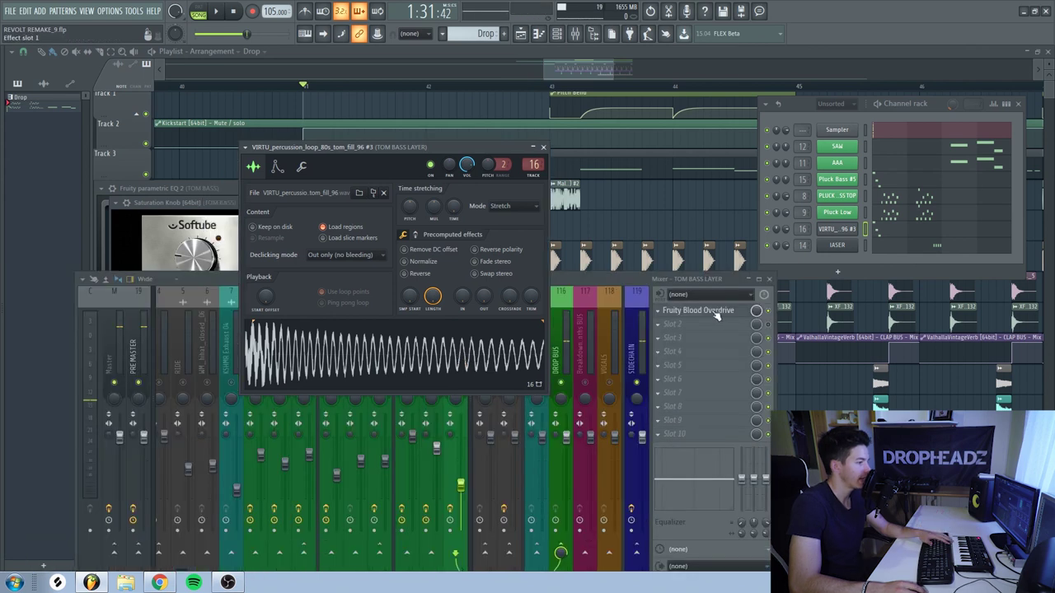
pyautogui.click(715, 313)
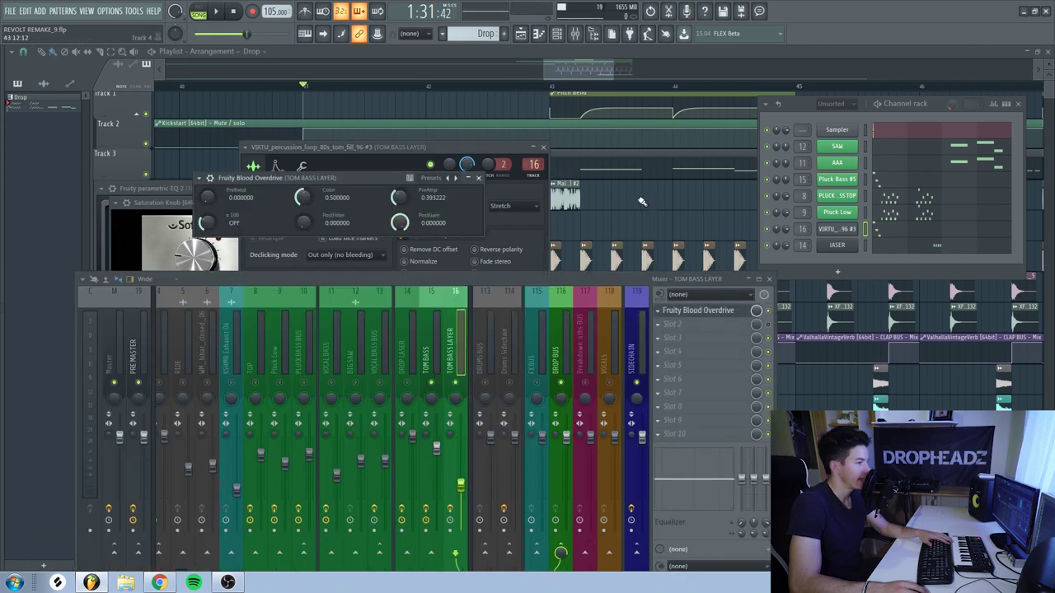
pyautogui.press('F12')
# Play the drop from bar 41 with the mixer showing the TOM BASS and TOM BASS LAYER tracks
pyautogui.press('F9')
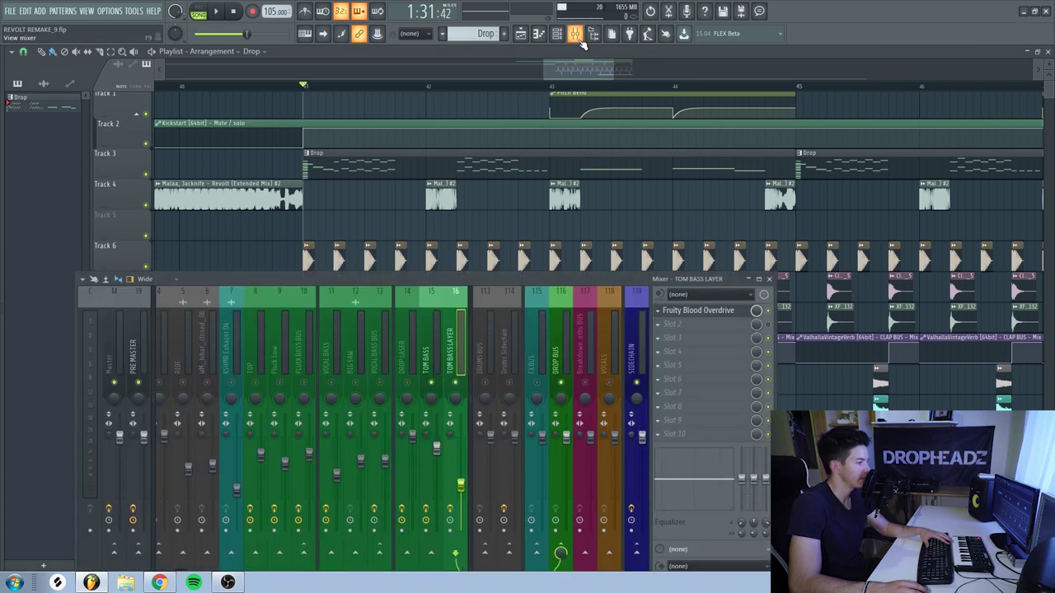
pyautogui.press('space')
pyautogui.press('space')
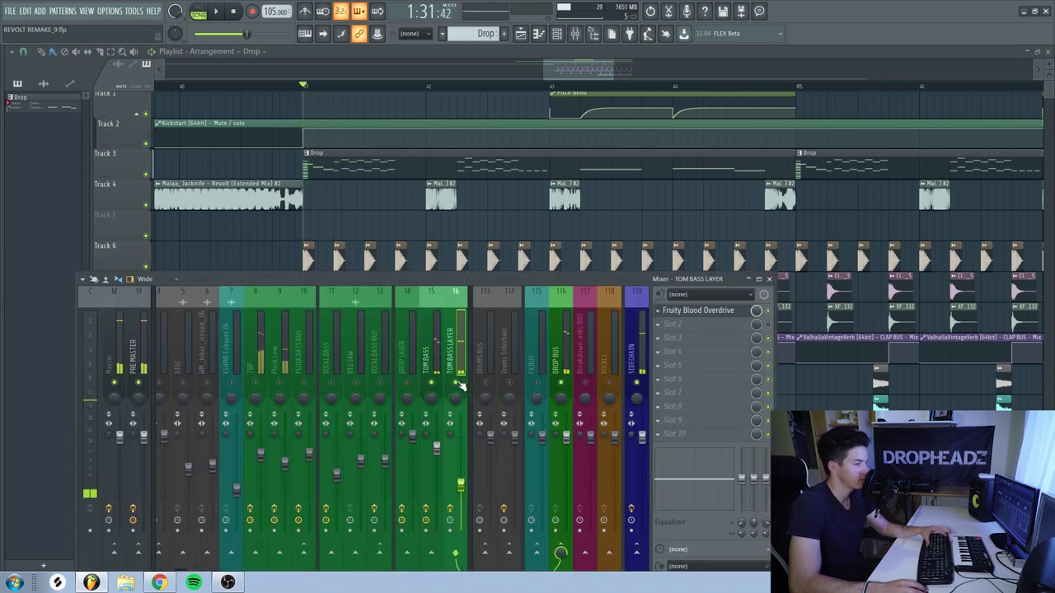
pyautogui.press('F9')
# Open the Serum synth of the PLUCK BASS TOP channel and reposition its window to show the whole patch
pyautogui.press('F6')
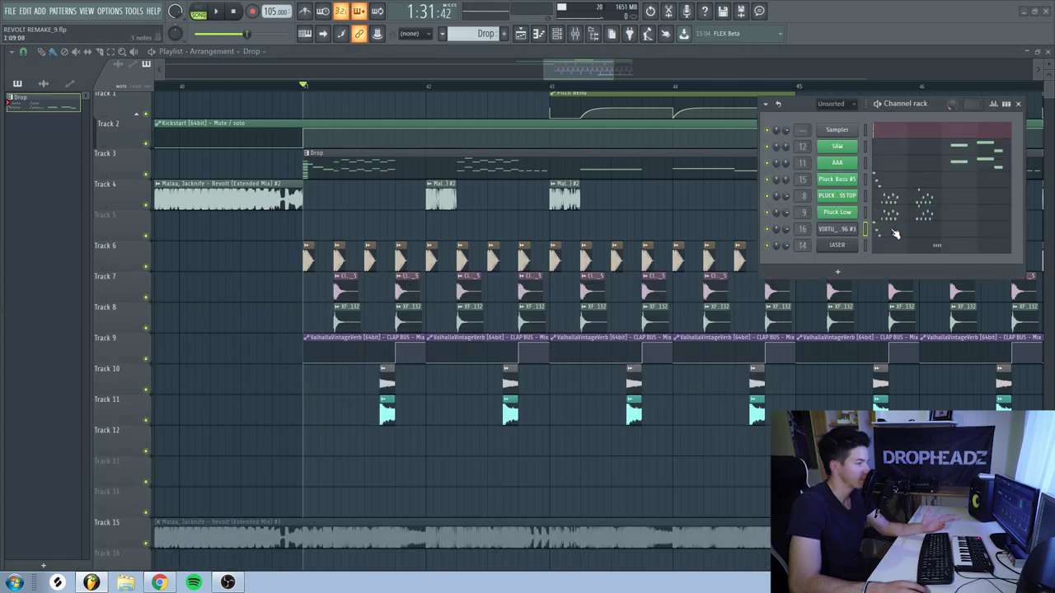
pyautogui.click(845, 196)
pyautogui.moveTo(462, 110); pyautogui.dragTo(437, 137)
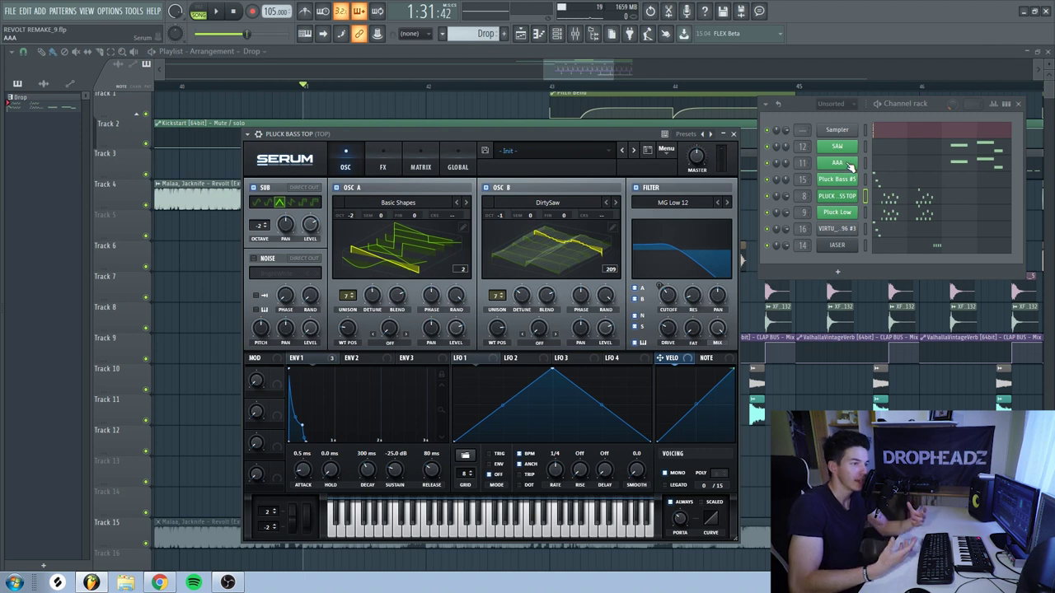
pyautogui.moveTo(628, 130); pyautogui.dragTo(644, 99)
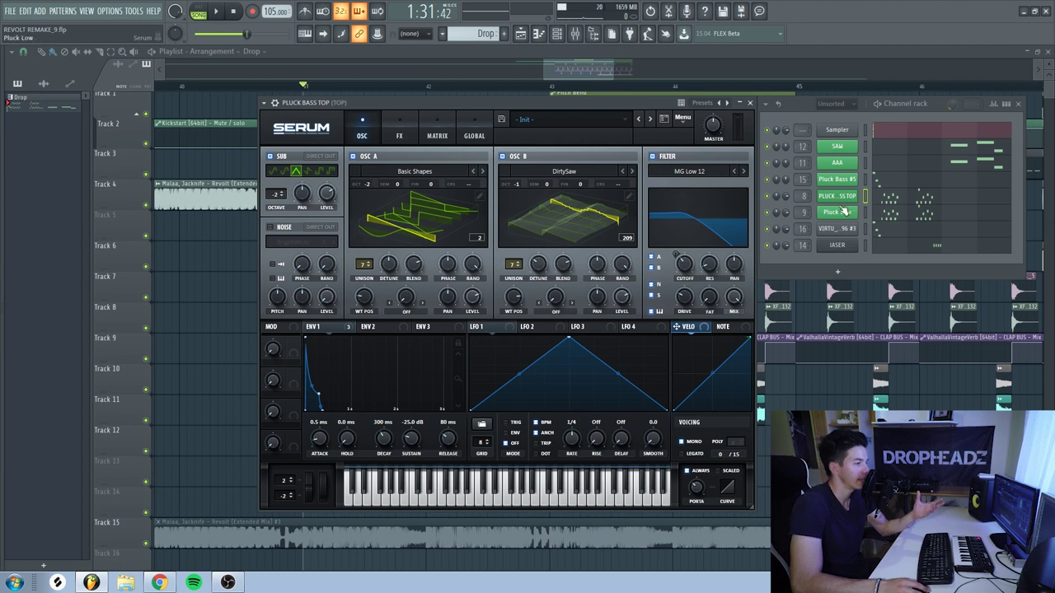
# Play the TOP mixer track and examine the PLUCK BASS TOP patch's OSC A and OSC B settings, including OSC B's Digital wavetables
pyautogui.press('F9')
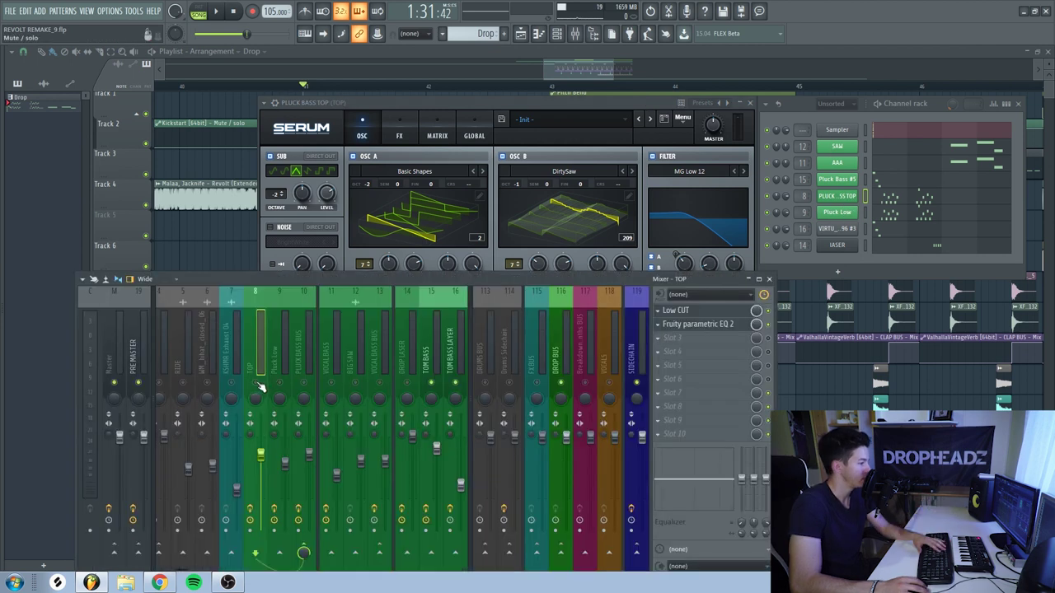
pyautogui.press('space')
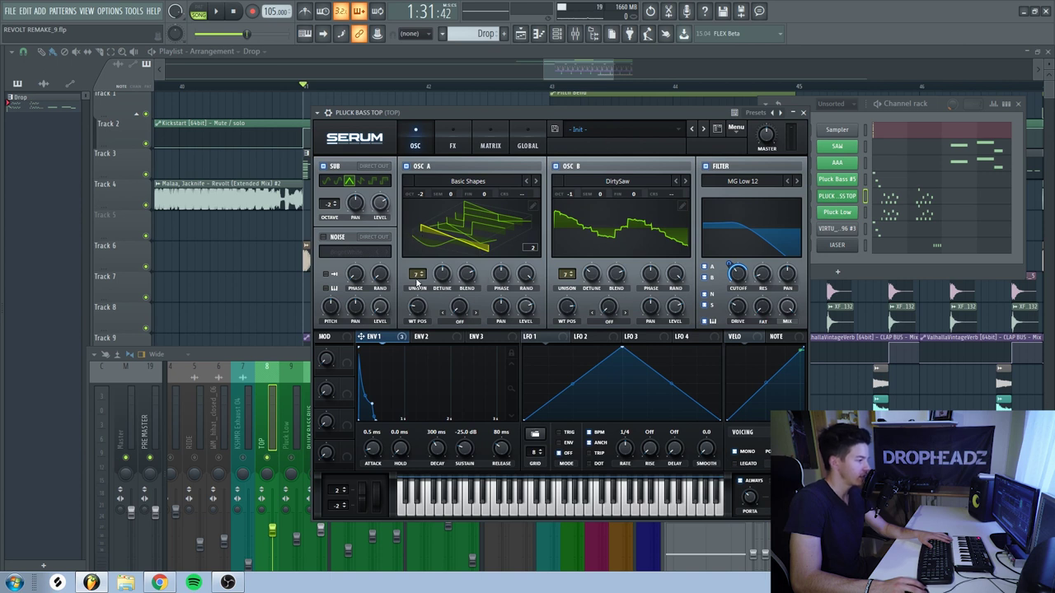
pyautogui.moveTo(443, 280); pyautogui.dragTo(443, 275)
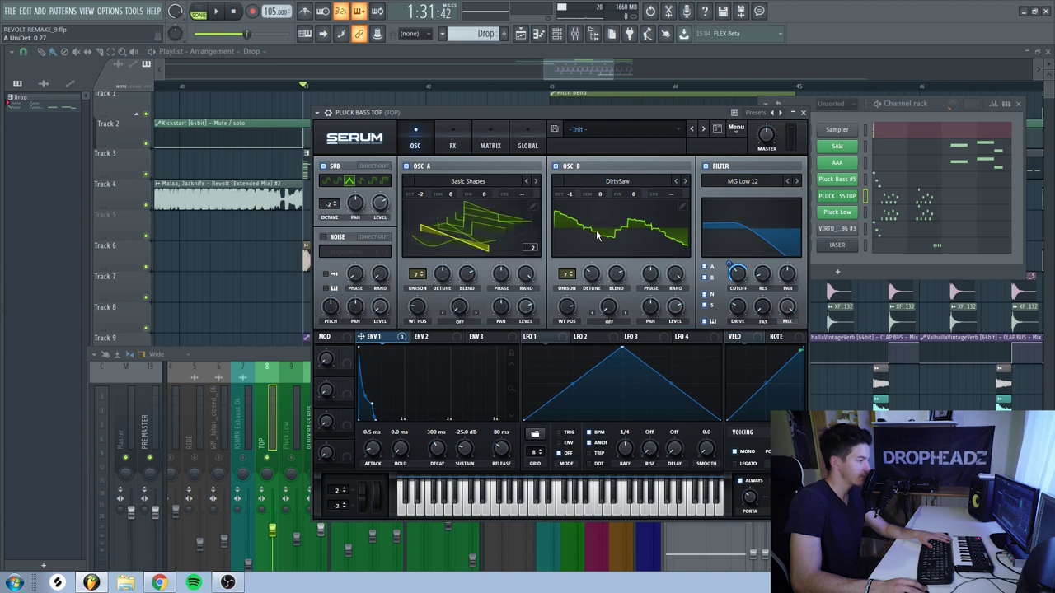
pyautogui.click(626, 183)
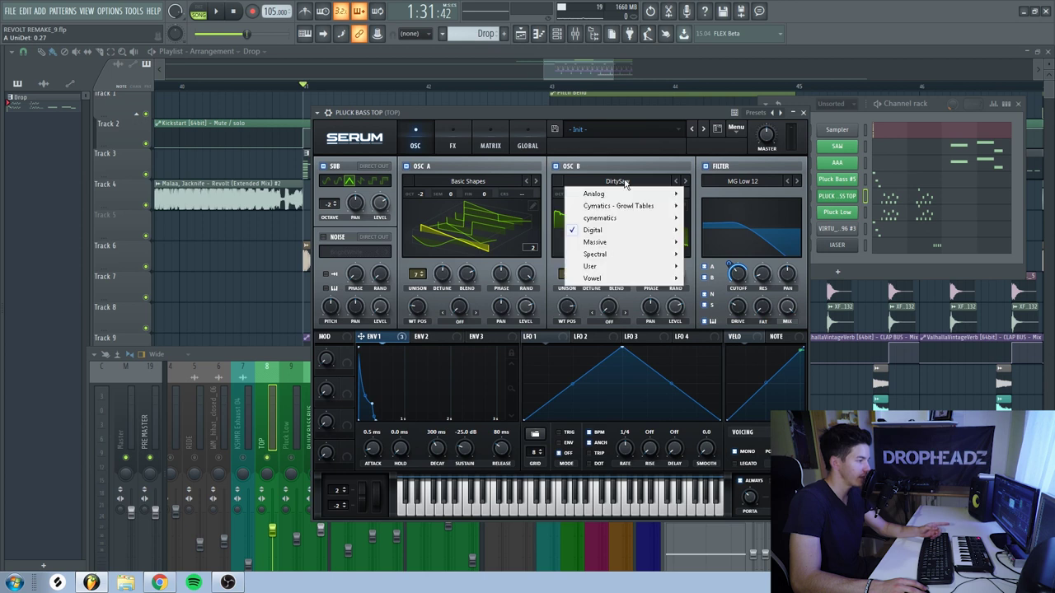
pyautogui.moveTo(672, 231)
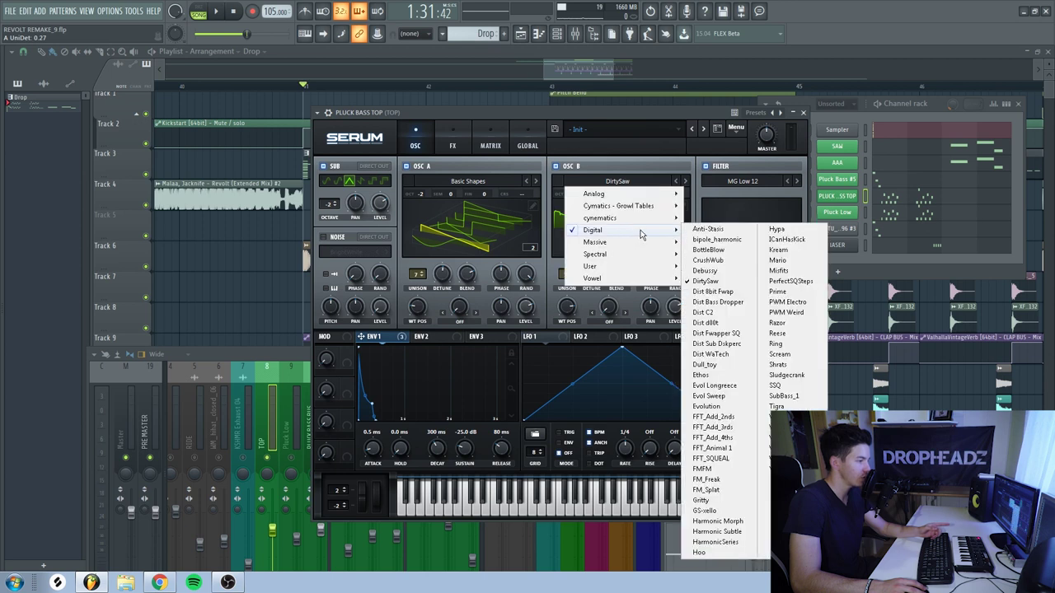
pyautogui.click(668, 158)
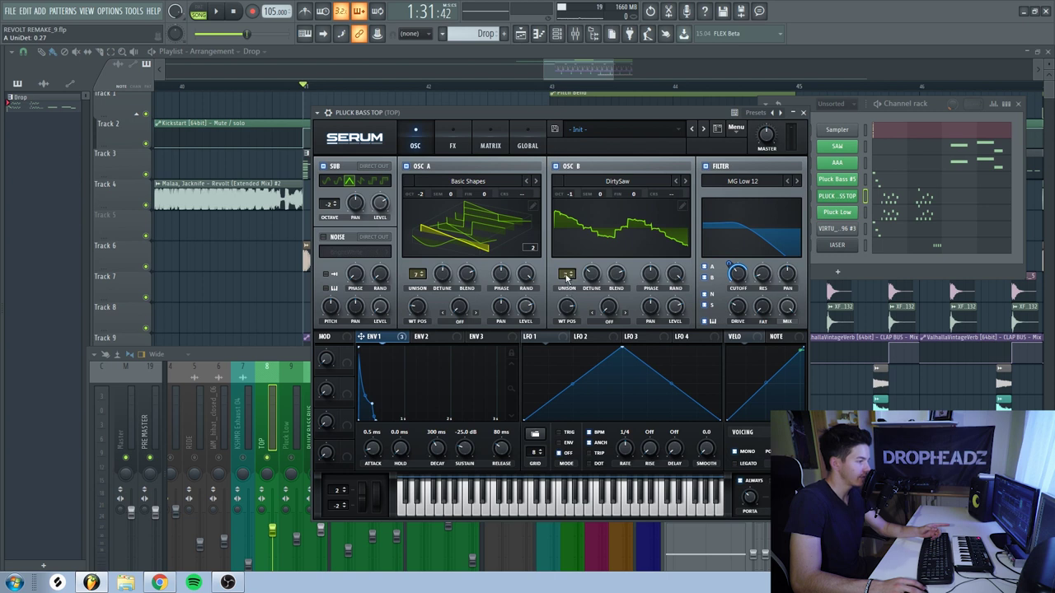
pyautogui.click(592, 277)
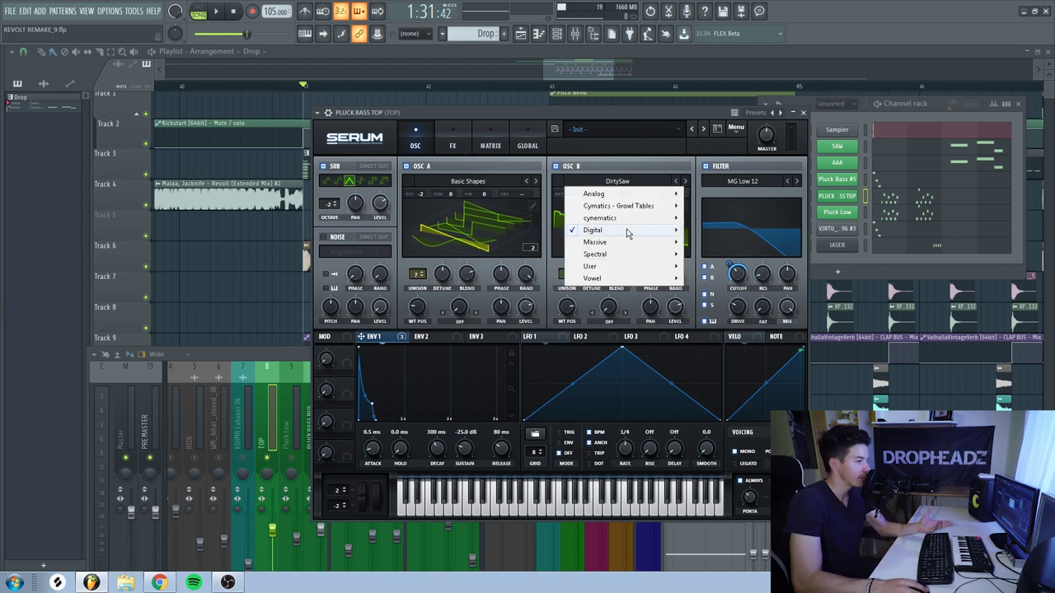
pyautogui.click(628, 113)
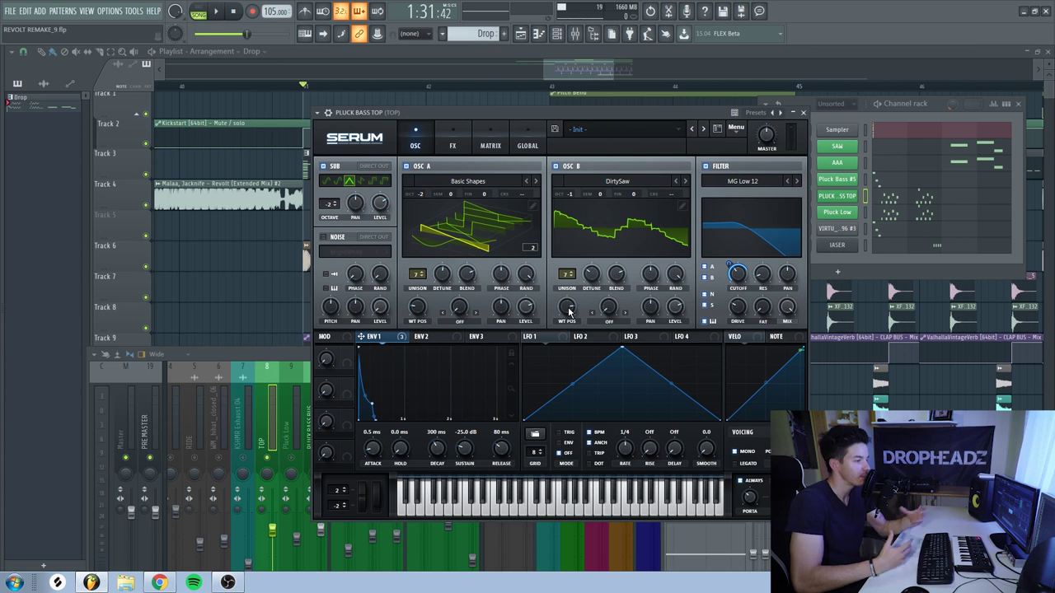
# Examine the PLUCK BASS TOP patch's effects rack, sweeping the Sin Fold distortion drive to 13% and back to 0%
pyautogui.click(451, 146)
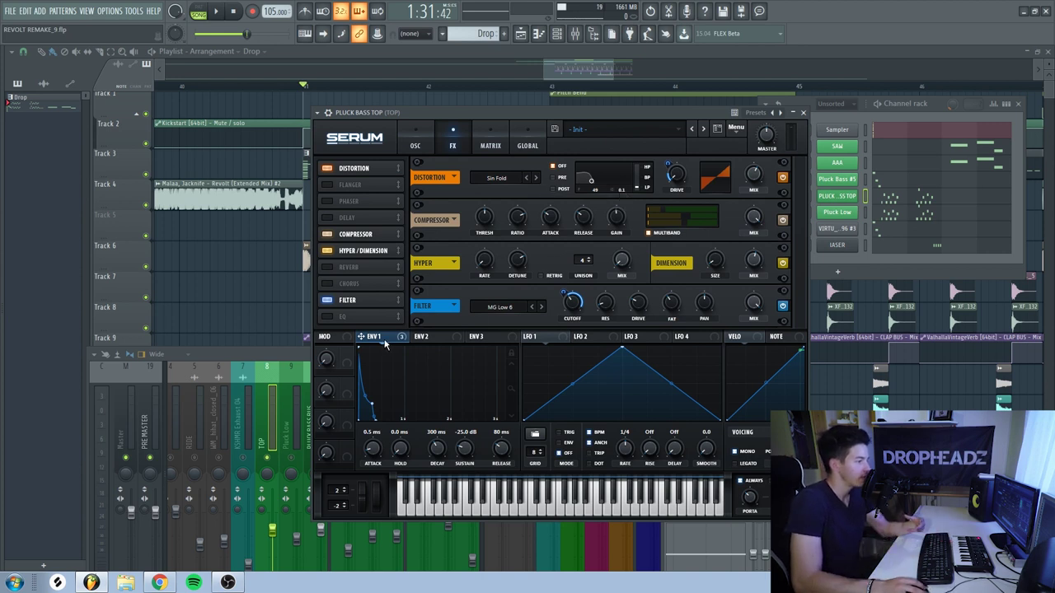
pyautogui.click(678, 178)
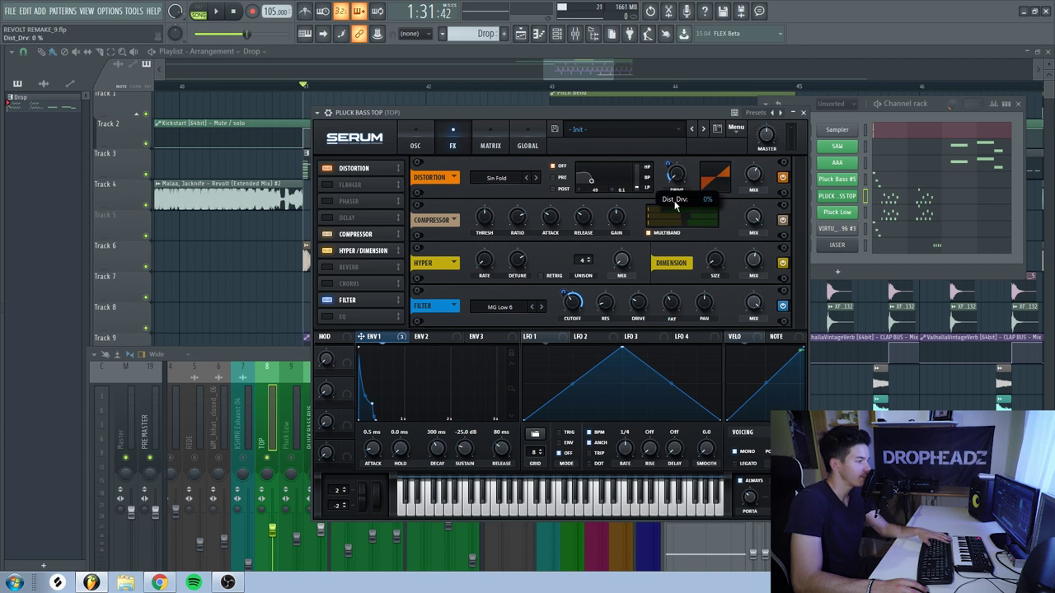
pyautogui.moveTo(677, 172); pyautogui.dragTo(675, 161)
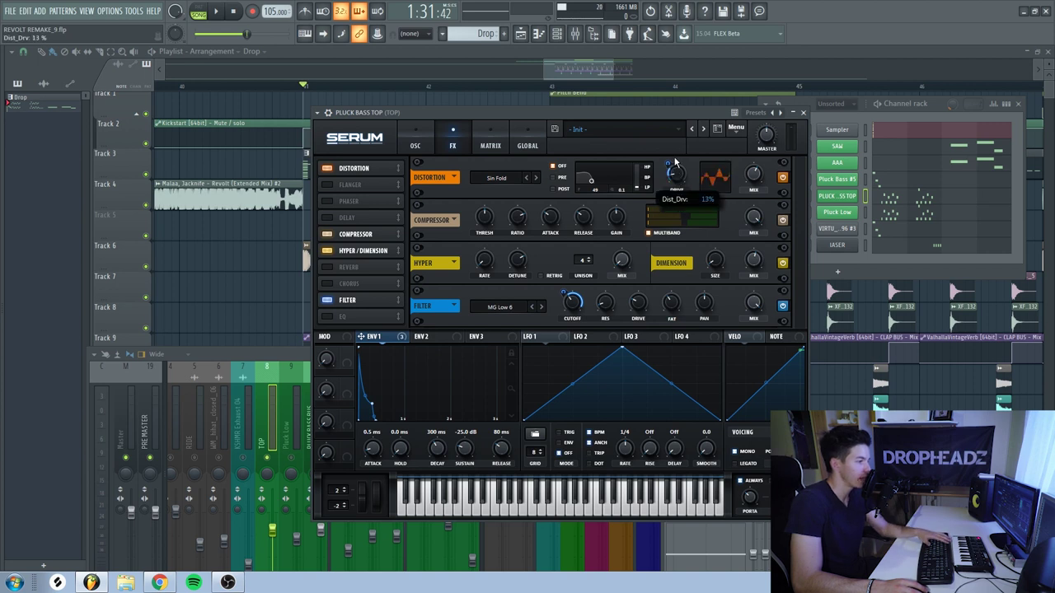
pyautogui.moveTo(674, 158); pyautogui.dragTo(682, 236)
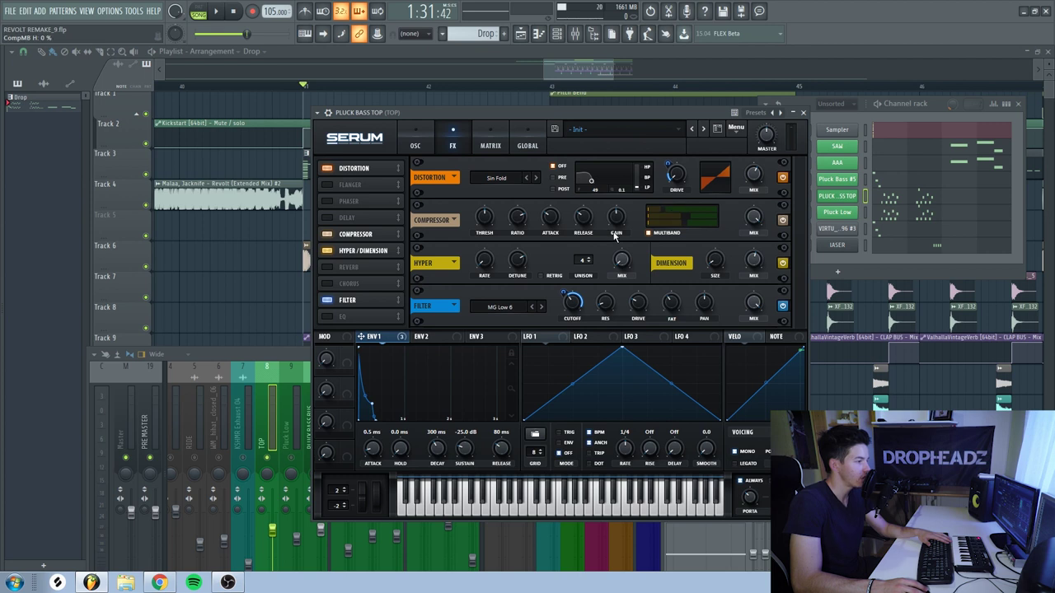
pyautogui.moveTo(615, 218)
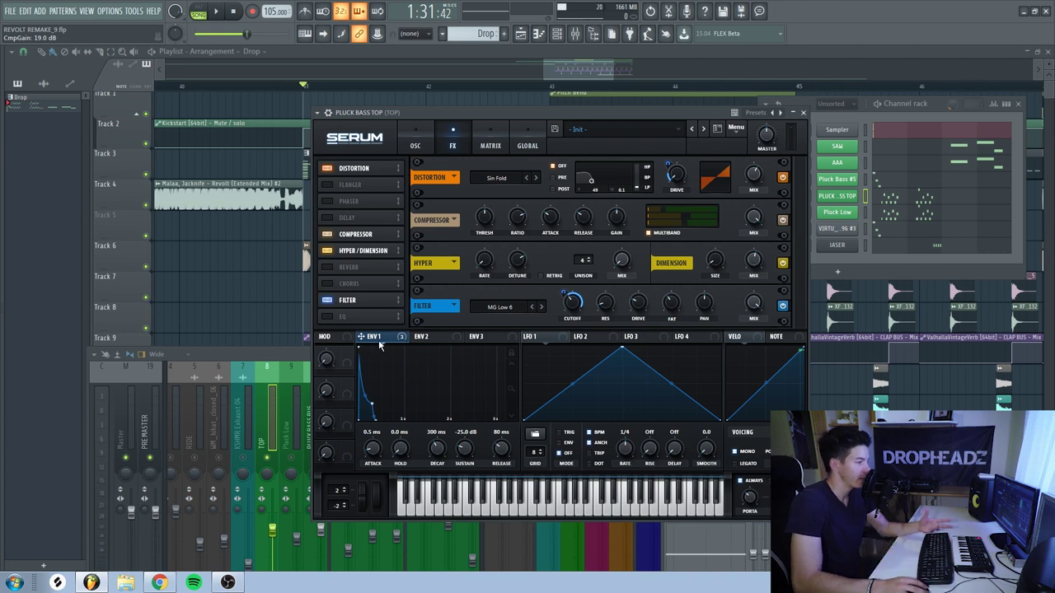
# Inspect the Low CUT and Fruity parametric EQ 2 on the TOP mixer track, and close the Low CUT and Serum windows
pyautogui.moveTo(716, 112); pyautogui.dragTo(553, 131)
pyautogui.click(802, 195)
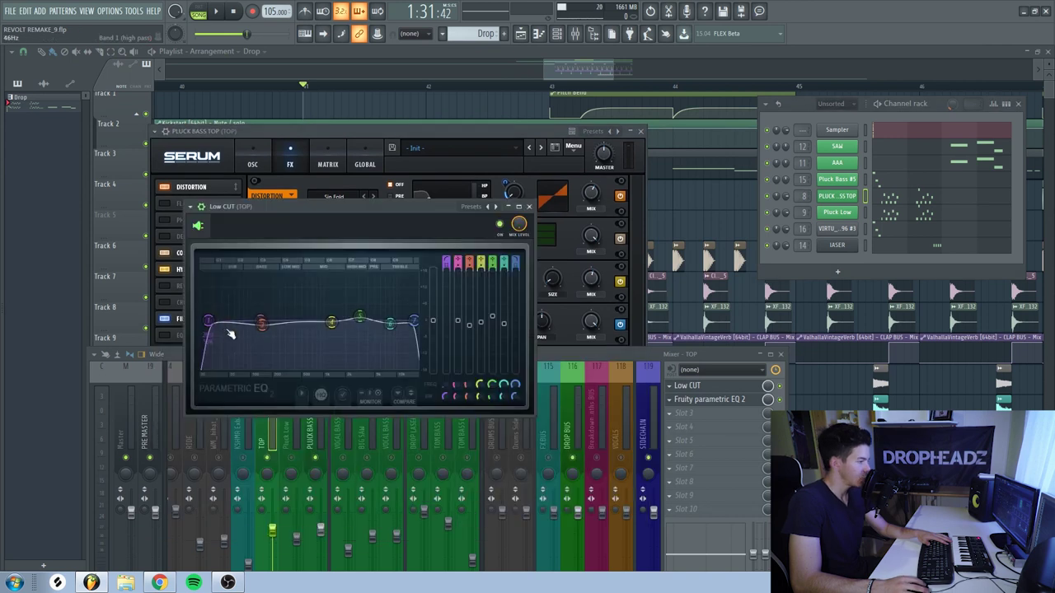
pyautogui.click(701, 400)
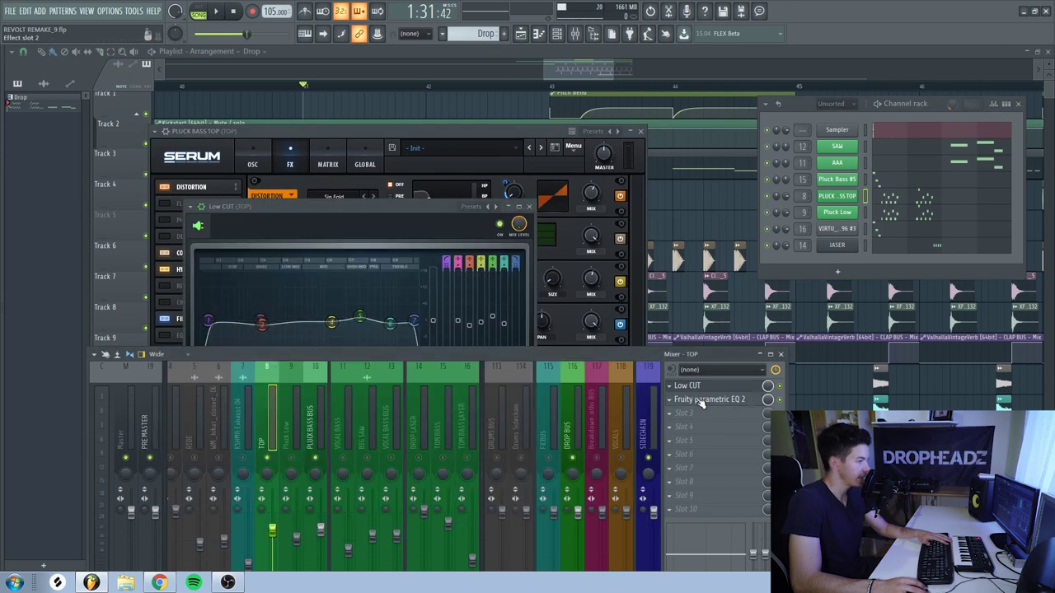
pyautogui.moveTo(85, 423); pyautogui.dragTo(93, 422)
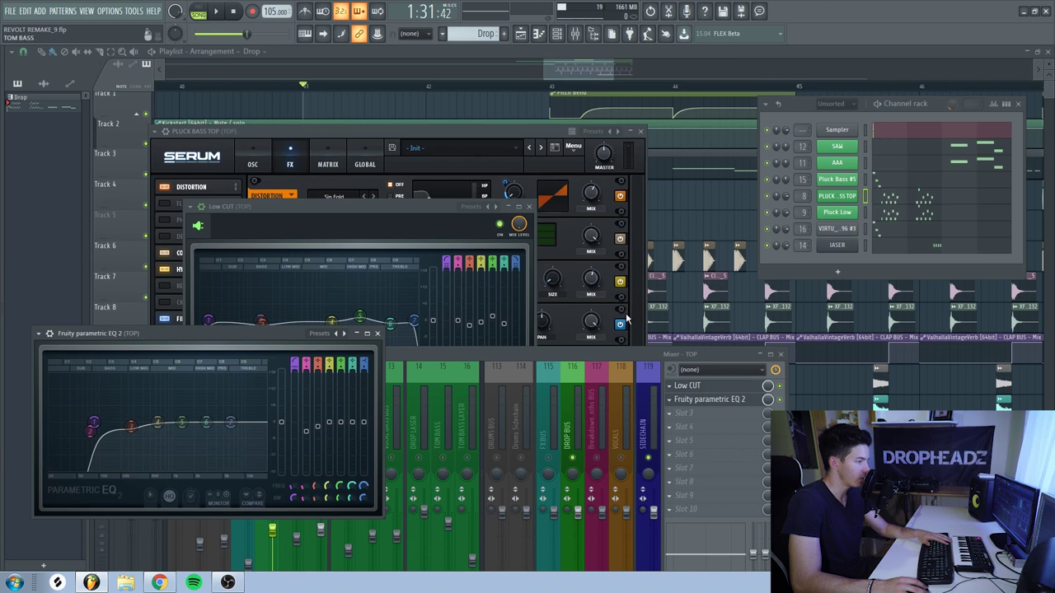
pyautogui.moveTo(621, 354); pyautogui.dragTo(712, 264)
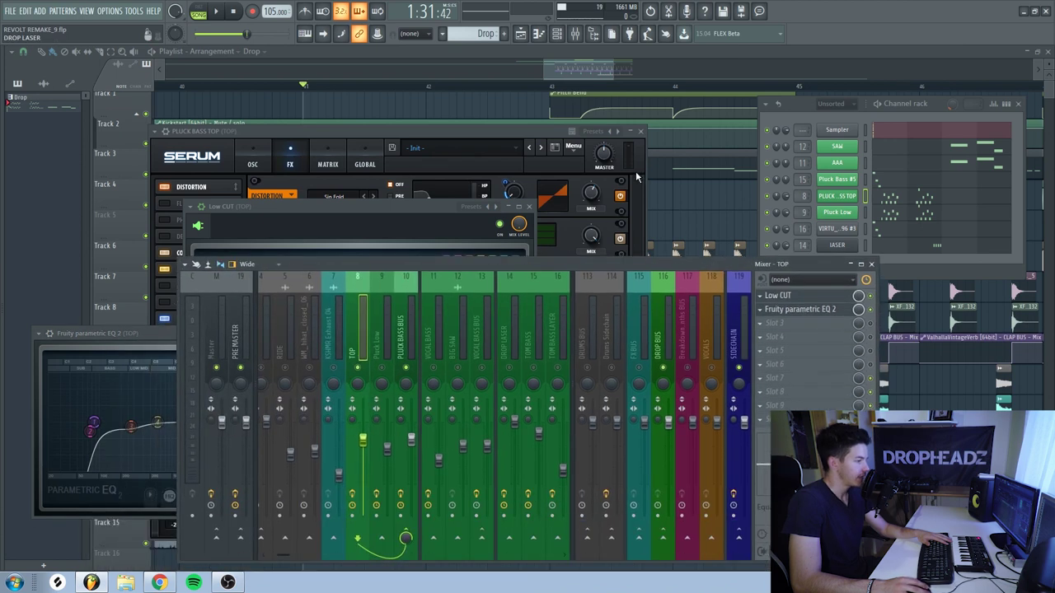
pyautogui.click(529, 206)
pyautogui.click(640, 131)
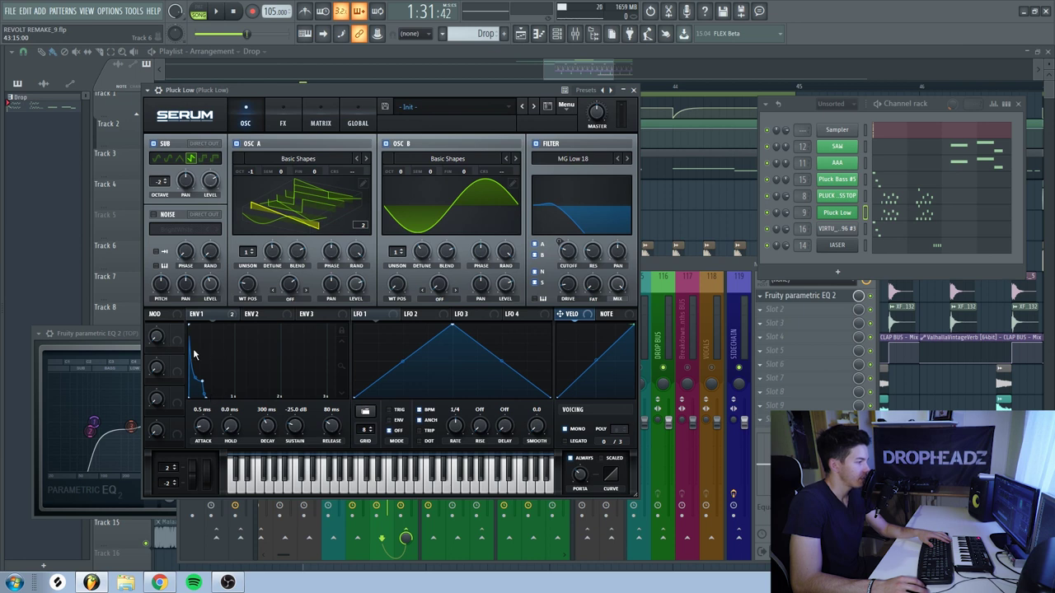
# Examine the Pluck Low Serum patch's oscillators, envelope 1, filter cutoff and effects rack, and close it
pyautogui.click(219, 317)
pyautogui.moveTo(577, 254); pyautogui.dragTo(577, 254)
pyautogui.click(284, 123)
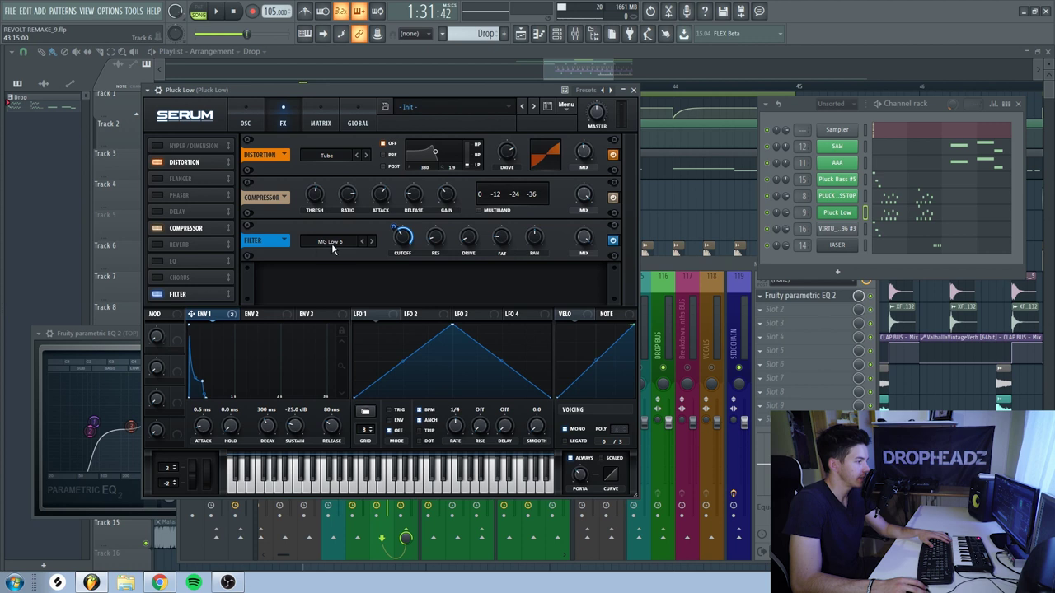
pyautogui.click(633, 90)
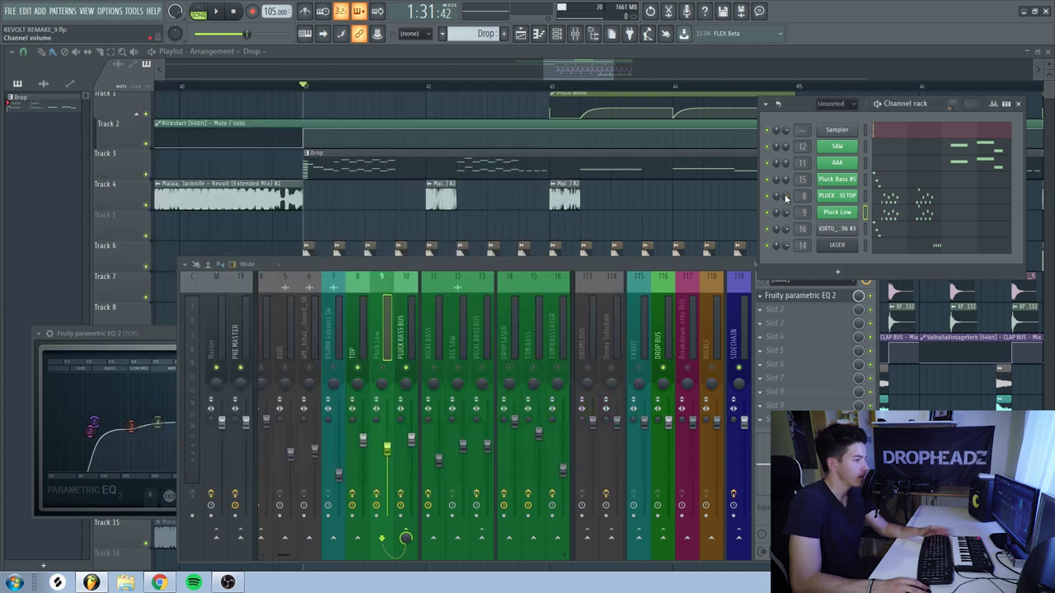
# Solo and play the Pluck Low mixer track from bar 41, and do the same with the TOP track for comparison
pyautogui.click(388, 365)
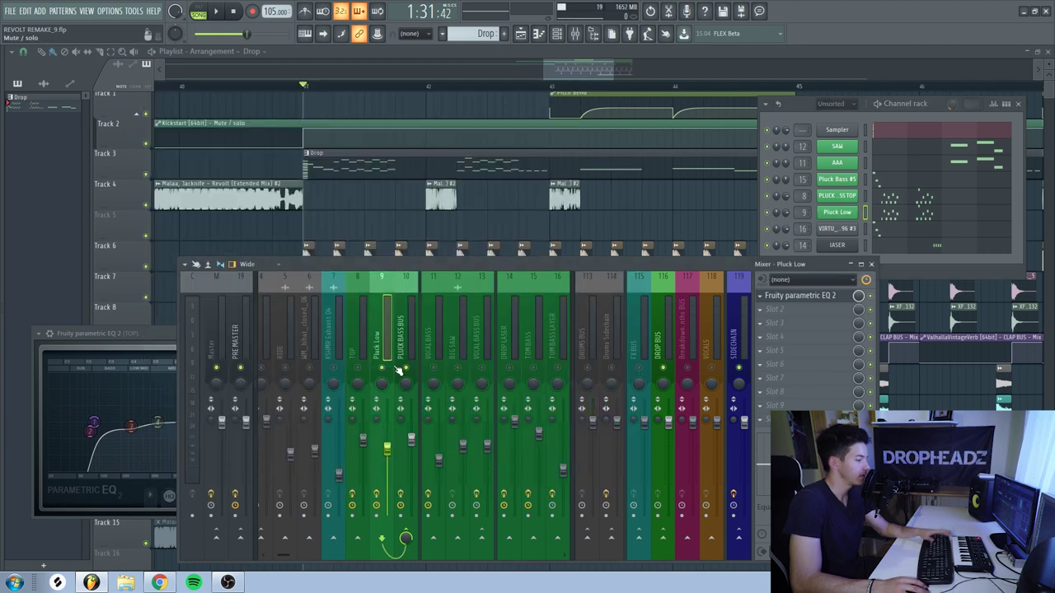
pyautogui.press('space')
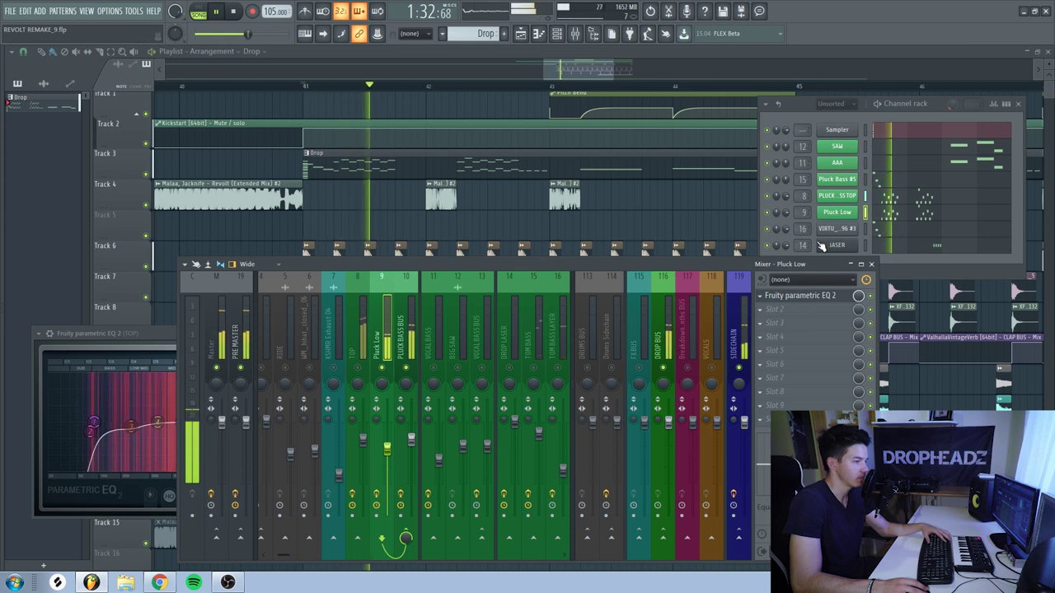
pyautogui.press('space')
pyautogui.rightClick(358, 368)
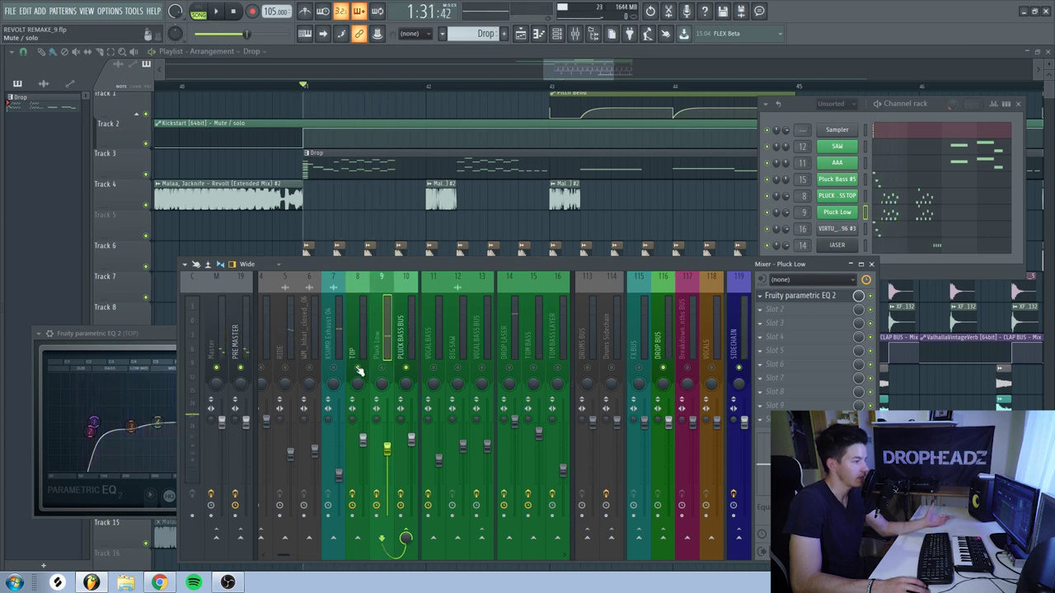
pyautogui.press('space')
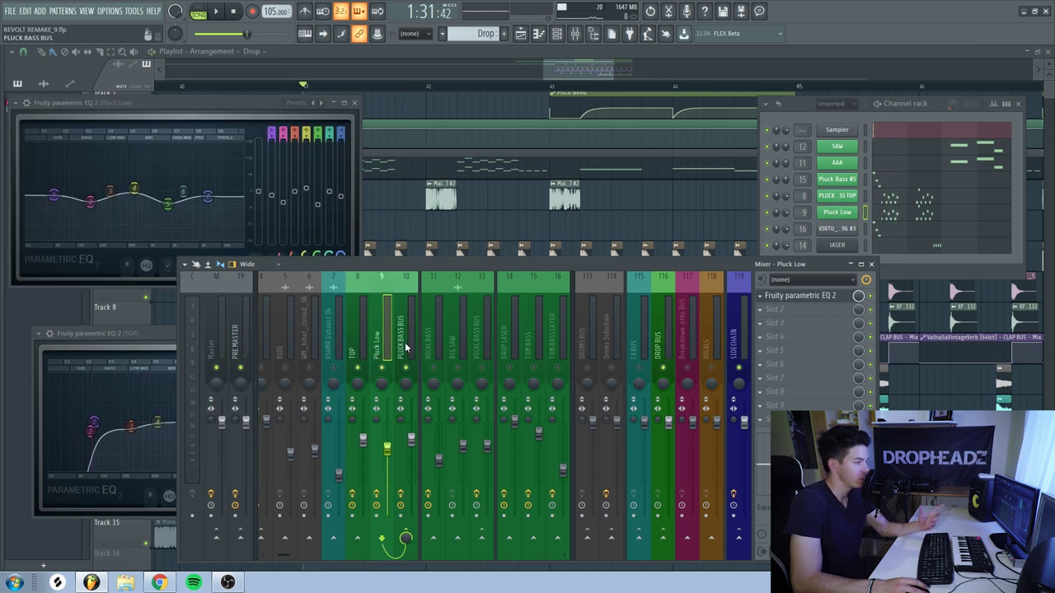
# Inspect the OTT, Fruity Limiter, Saturation Knob and FabFilter Saturn effects on the PLUCK BASS BUS mixer track
pyautogui.click(405, 347)
pyautogui.click(787, 295)
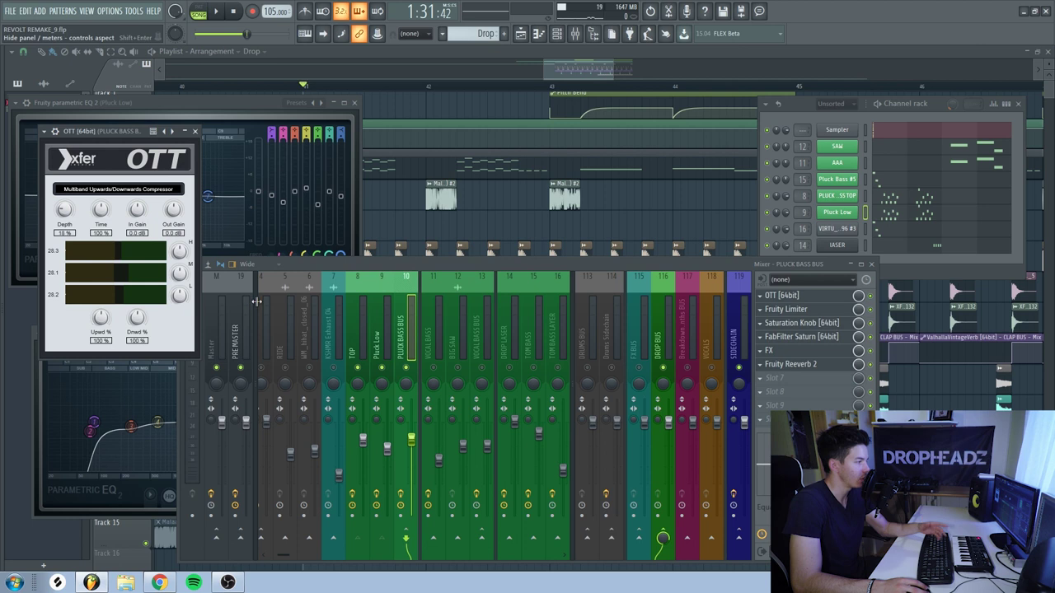
pyautogui.click(785, 310)
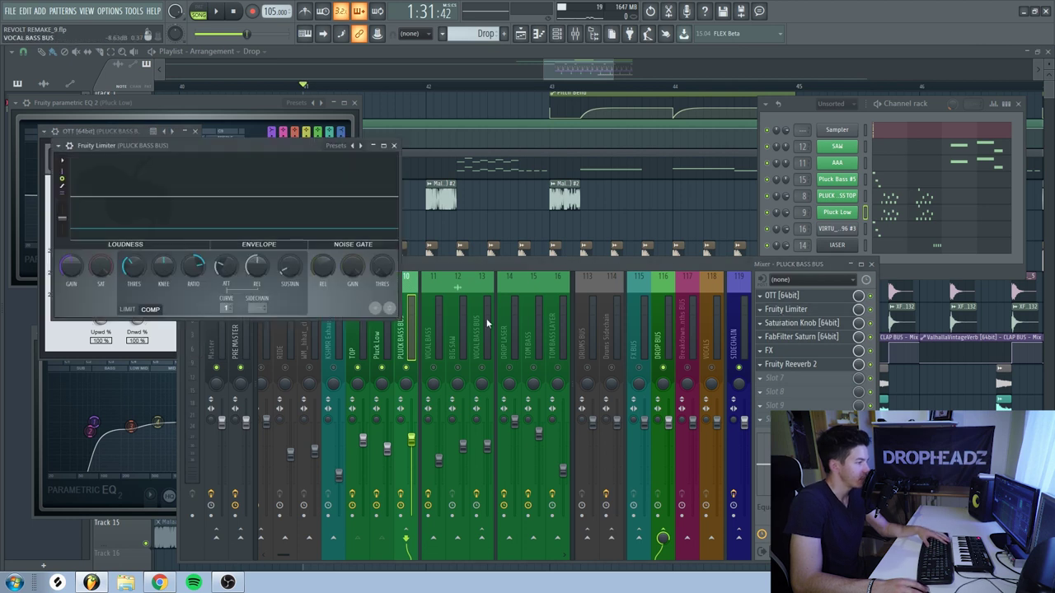
pyautogui.click(801, 322)
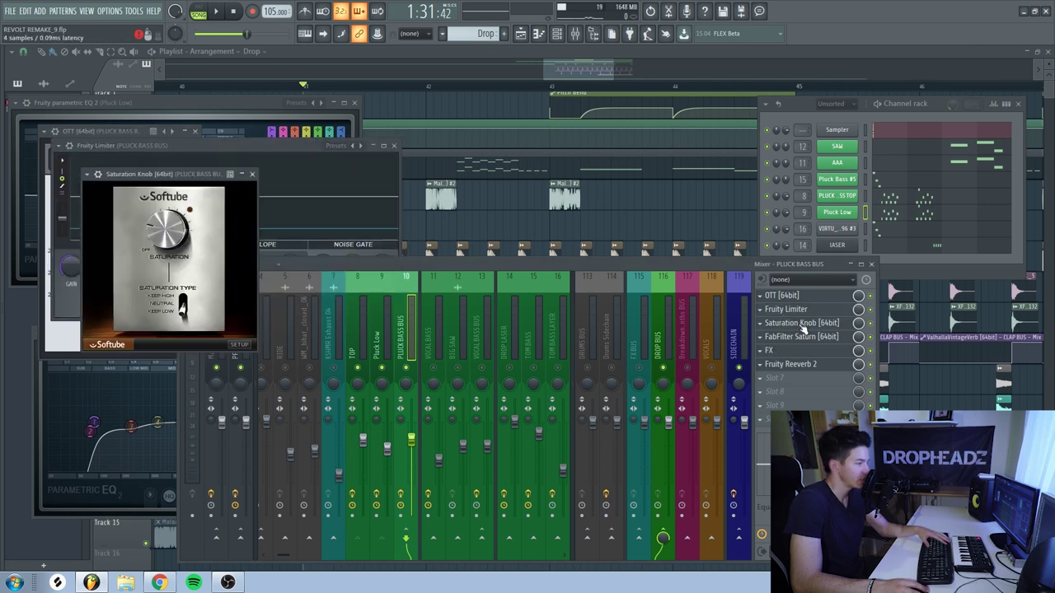
pyautogui.click(801, 336)
pyautogui.moveTo(306, 189); pyautogui.dragTo(338, 192)
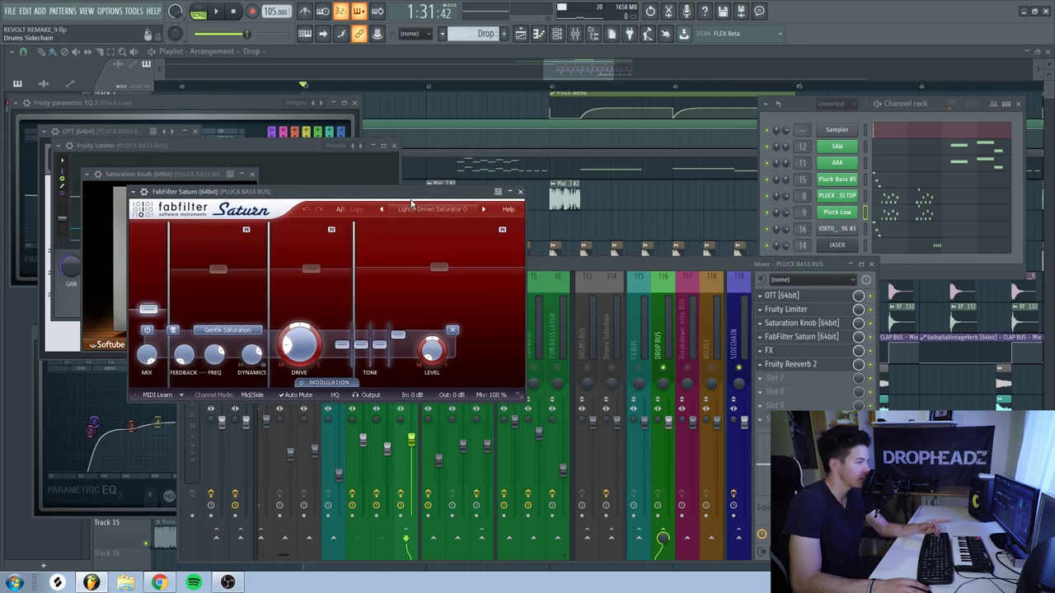
# View the FX Effector and Fruity Reeverb 2 settings on the PLUCK BASS BUS track, and close the reverb
pyautogui.click(774, 350)
pyautogui.moveTo(172, 142); pyautogui.dragTo(288, 171)
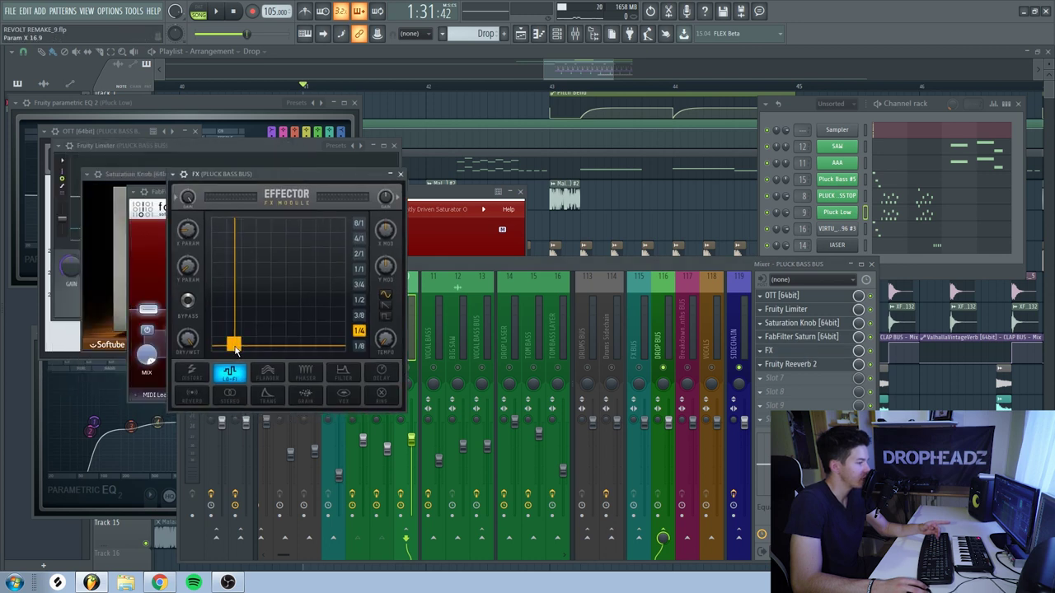
pyautogui.click(813, 366)
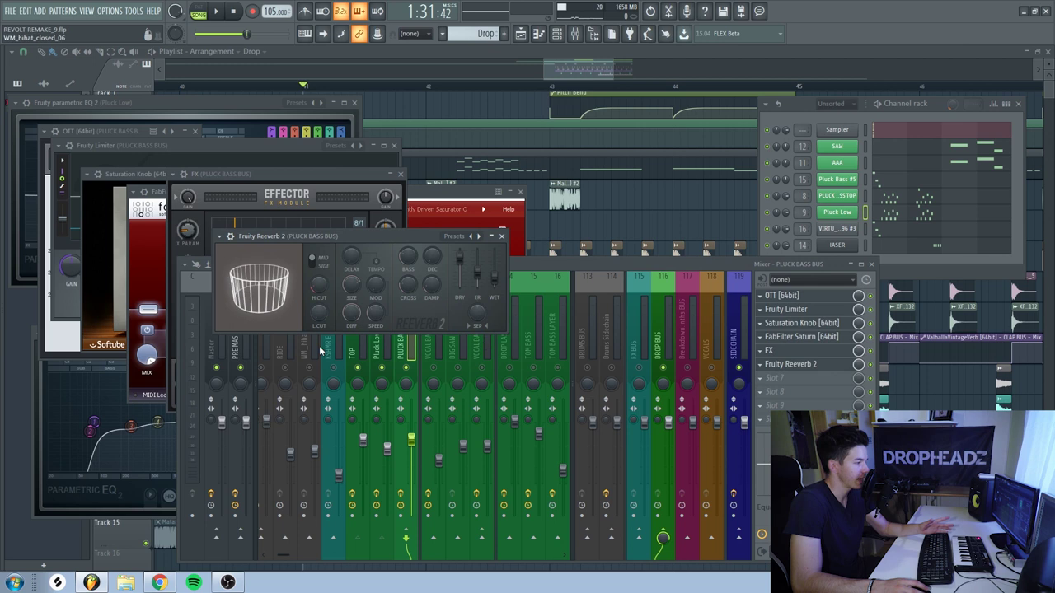
pyautogui.click(502, 236)
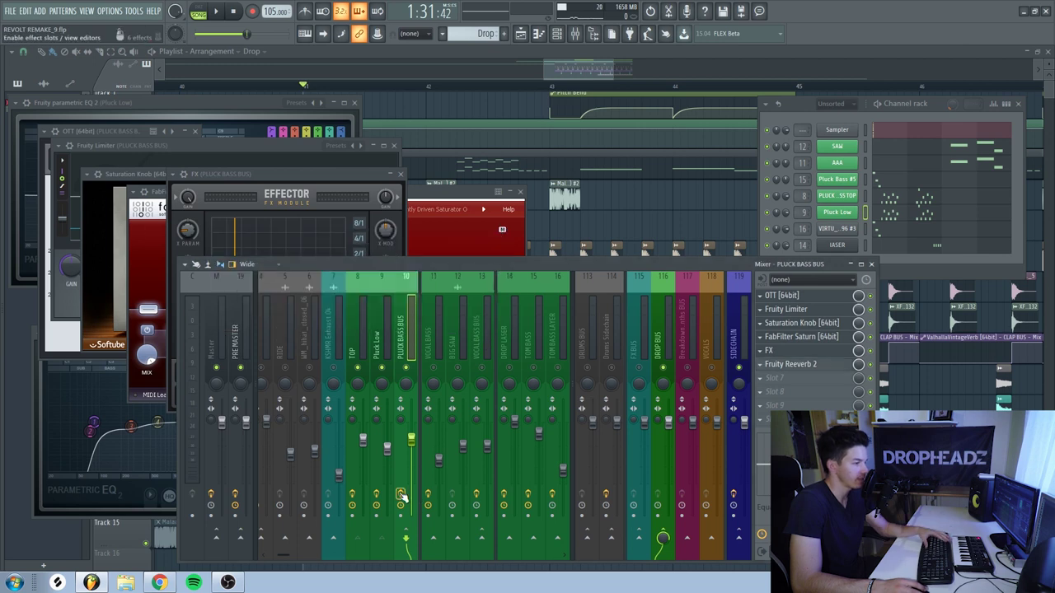
# Play the pluck bass from bar 41 with the PLUCK BASS BUS effects bypassed, and replay it with them enabled
pyautogui.press('space')
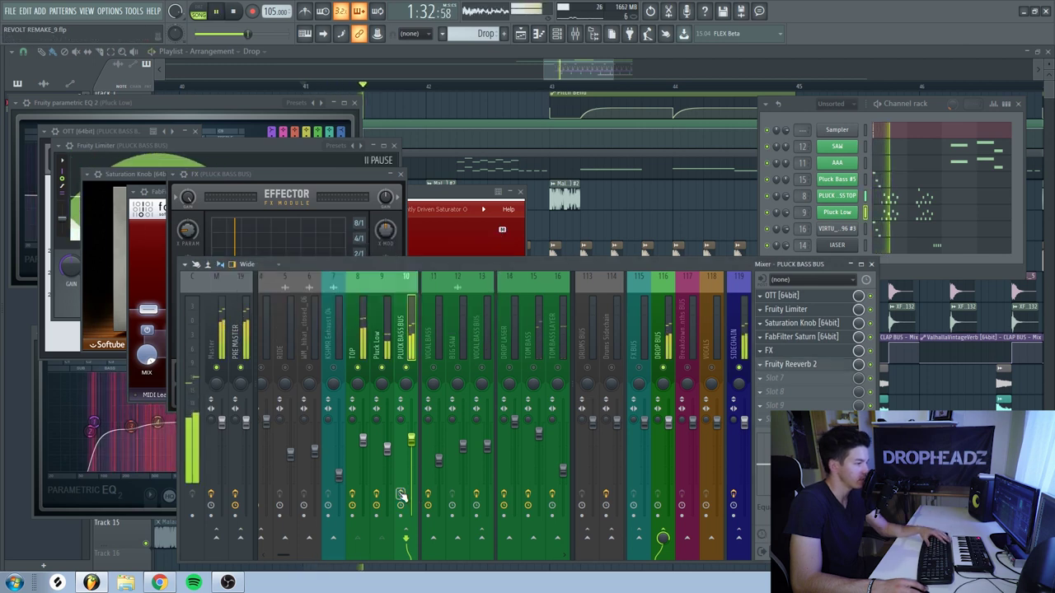
pyautogui.press('space')
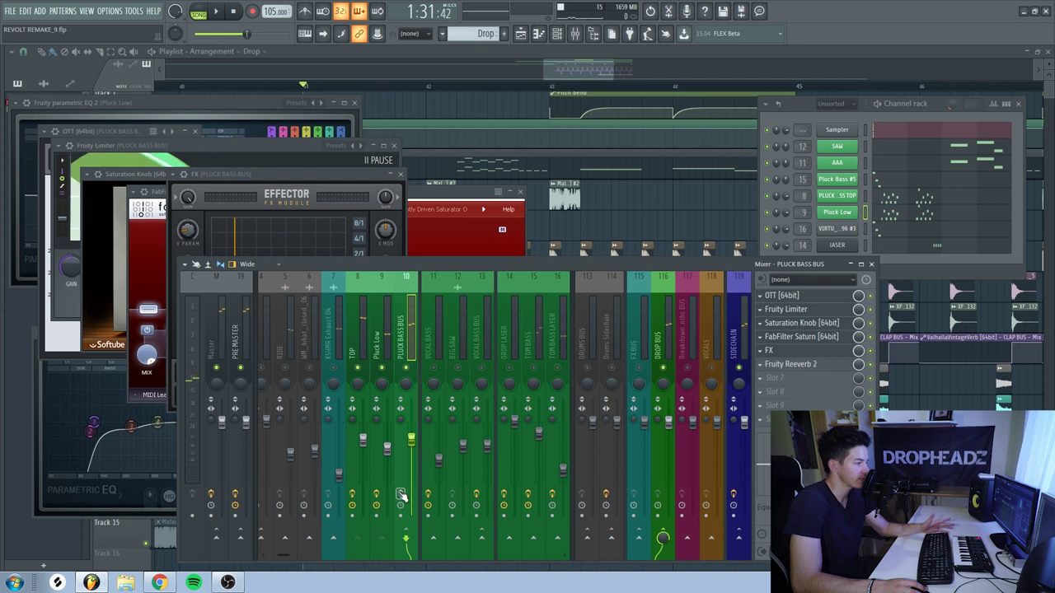
pyautogui.press('space')
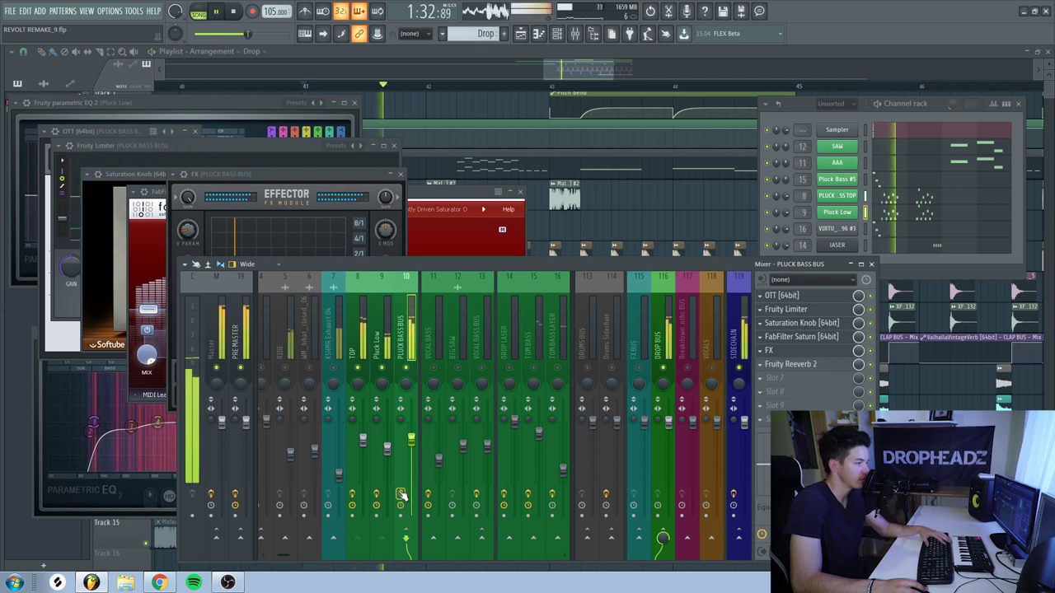
pyautogui.press('space')
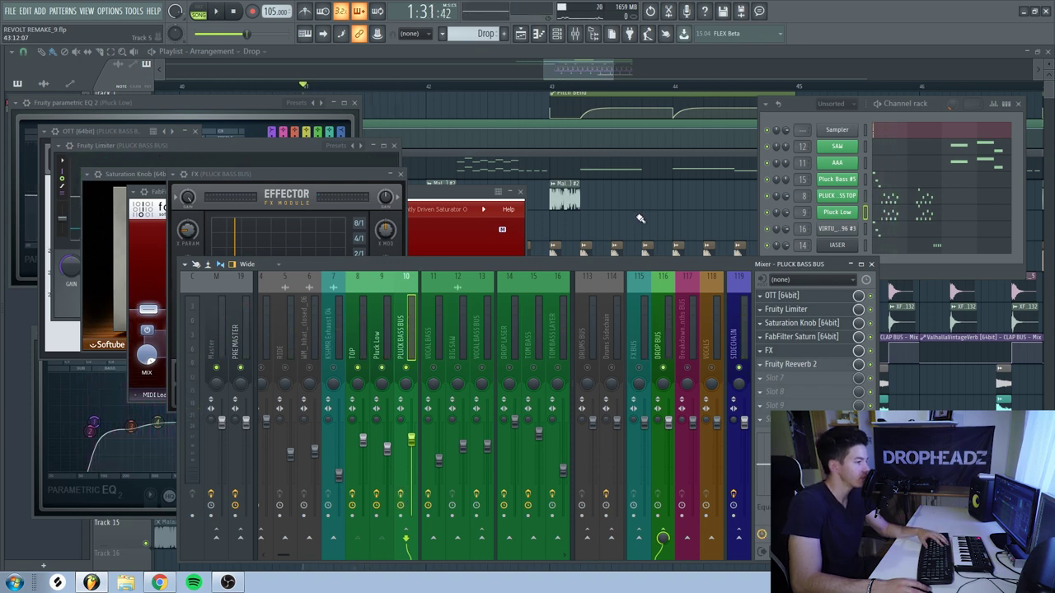
# Close the open plugin windows and inspect the oscillators and effects of the LASER channel's Serum patch
pyautogui.press('F12')
pyautogui.scroll(2, 511, 208)
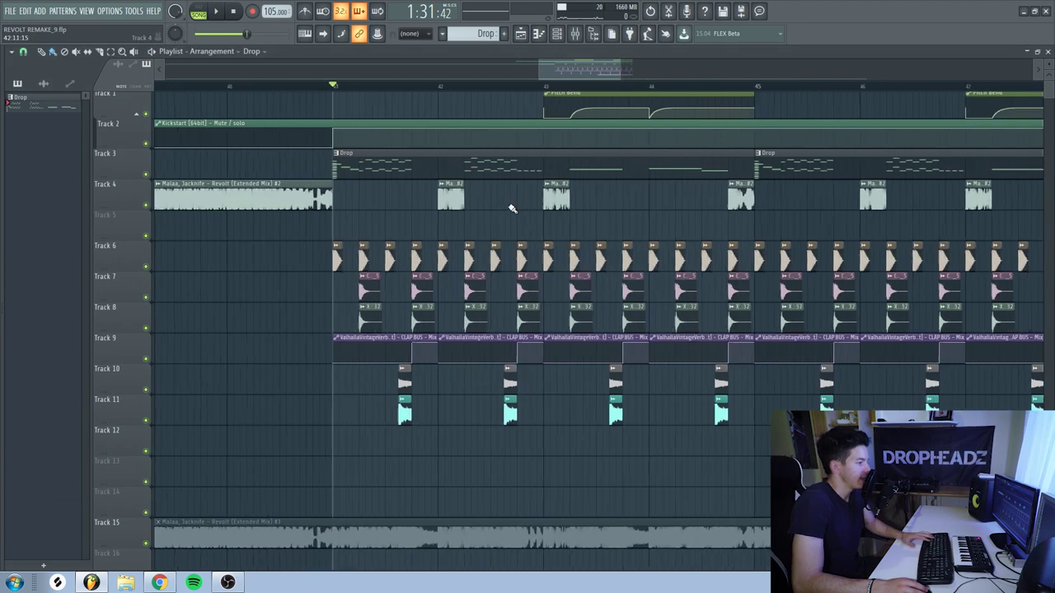
pyautogui.press('F6')
pyautogui.press('F9')
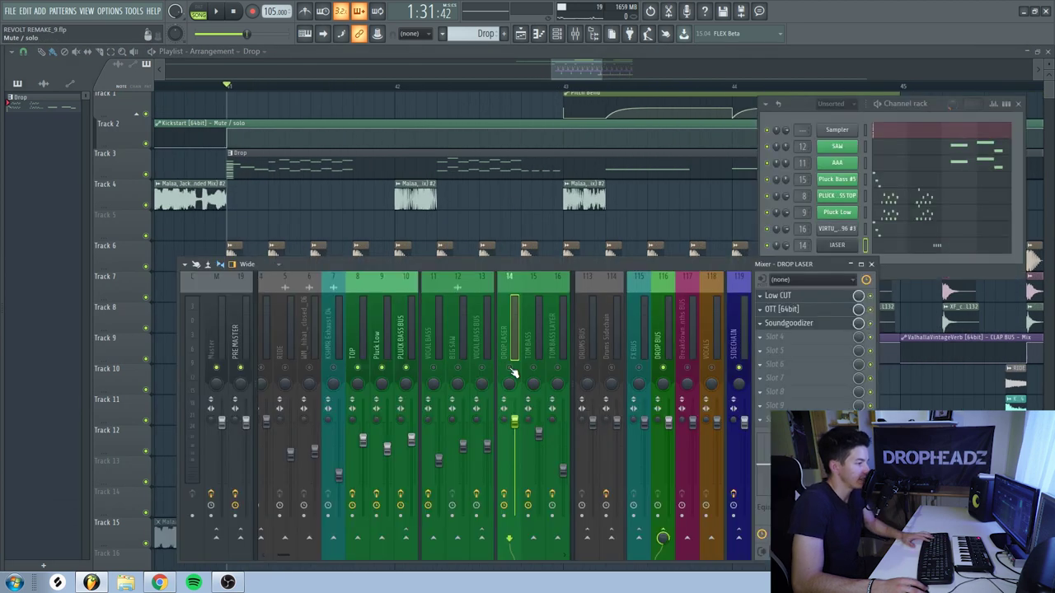
pyautogui.press('F12')
pyautogui.press('F6')
pyautogui.click(835, 246)
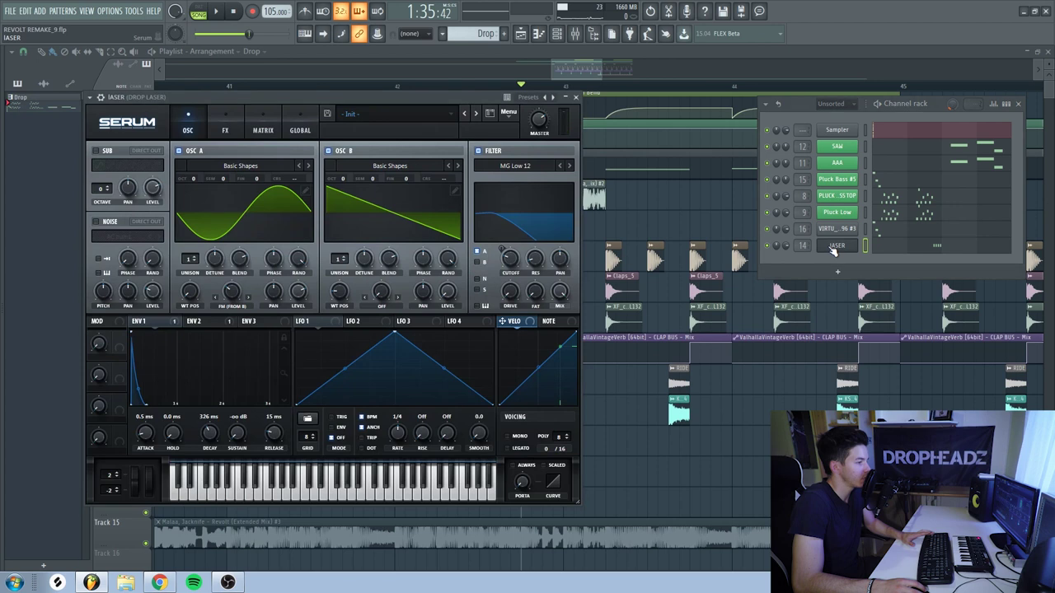
pyautogui.moveTo(275, 96); pyautogui.dragTo(380, 125)
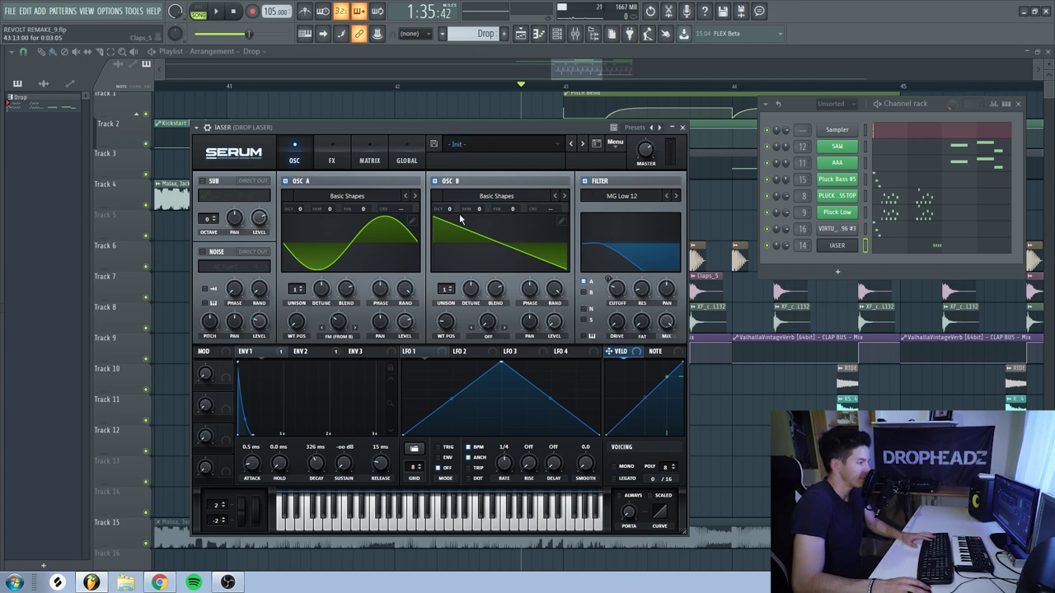
pyautogui.click(333, 160)
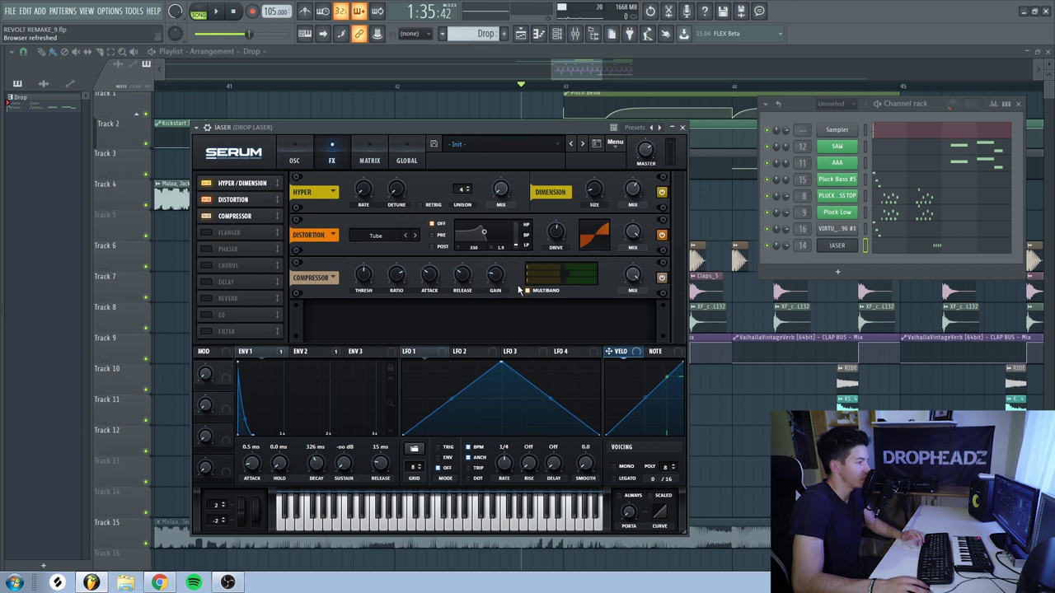
# Inspect the Low CUT, OTT and Soundgoodizer effects on the DROP LASER mixer track
pyautogui.press('F9')
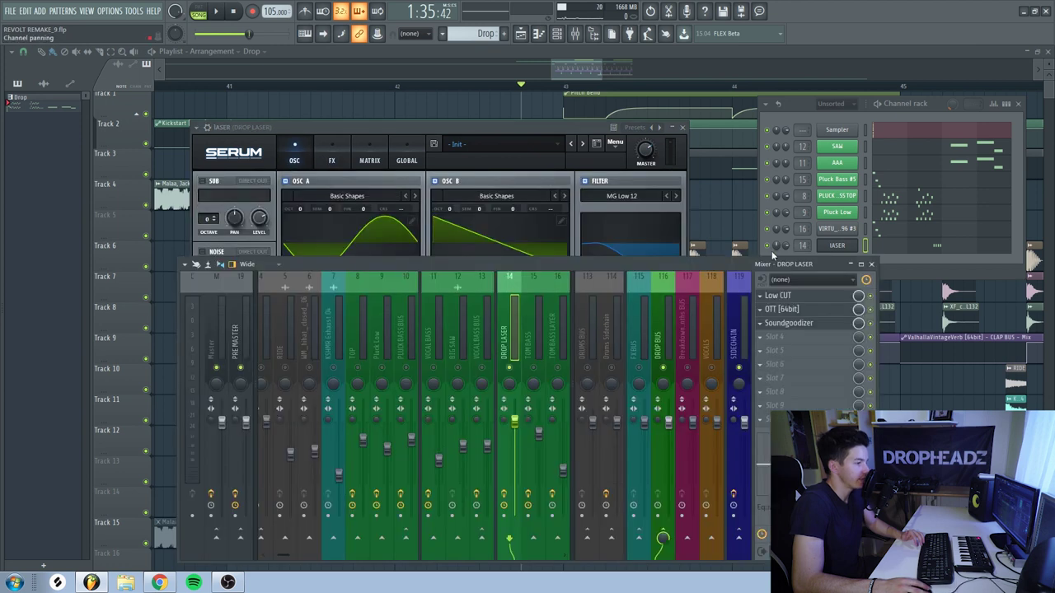
pyautogui.click(808, 298)
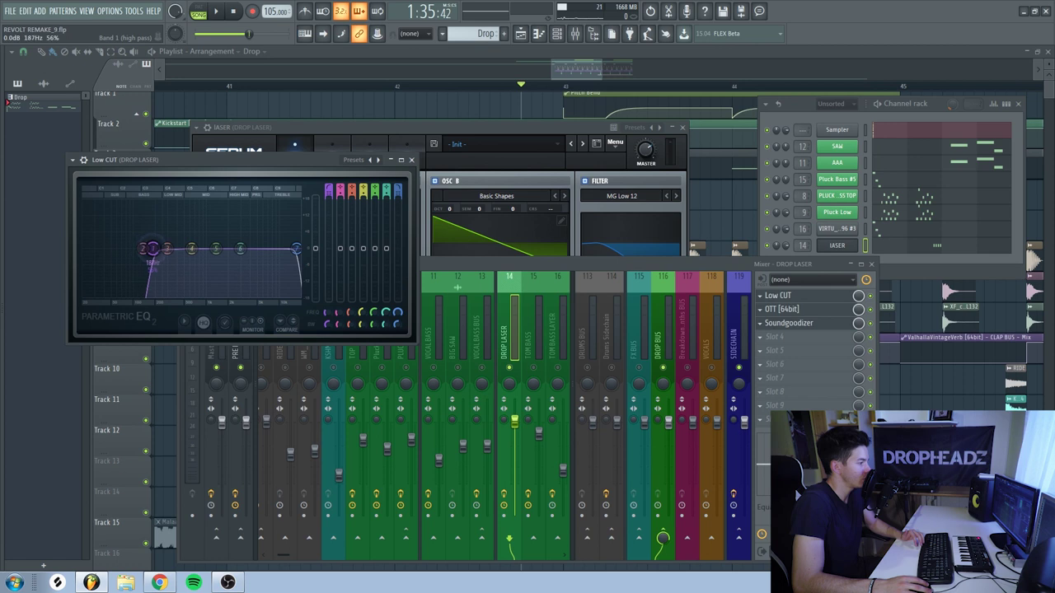
pyautogui.click(804, 309)
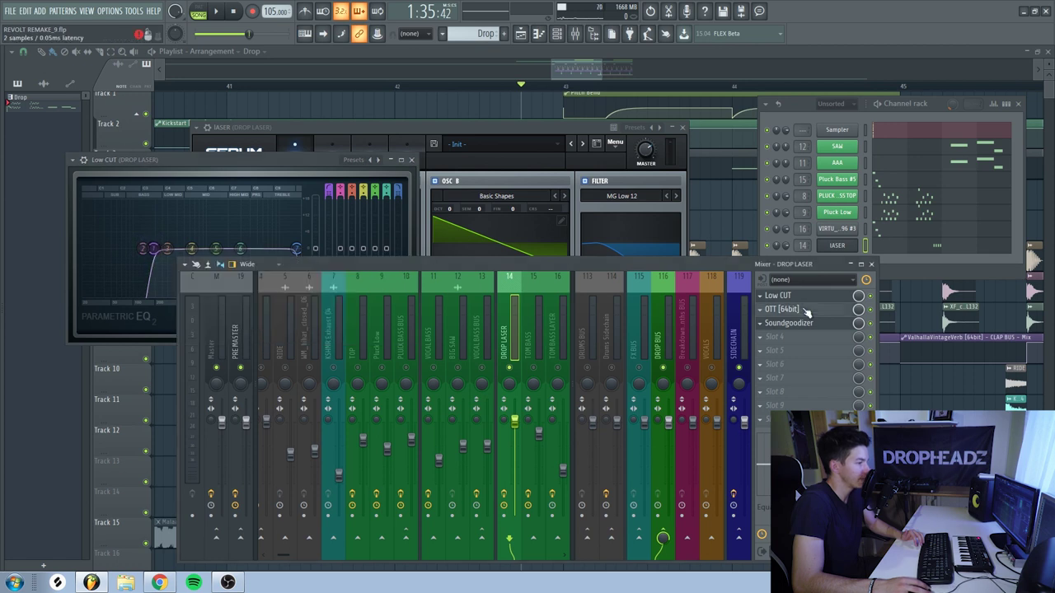
pyautogui.moveTo(99, 253); pyautogui.dragTo(103, 261)
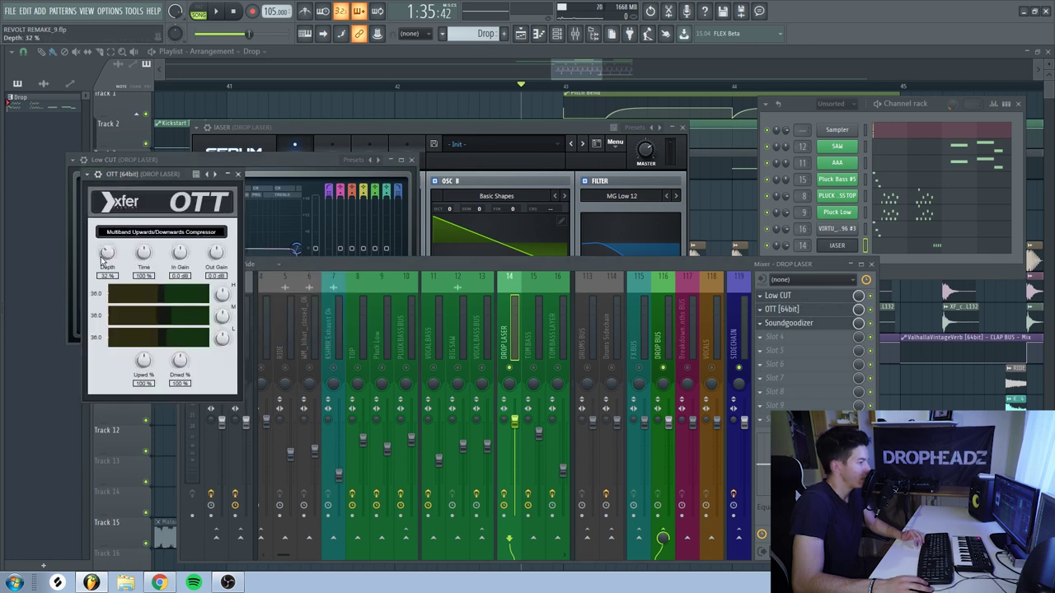
pyautogui.click(816, 323)
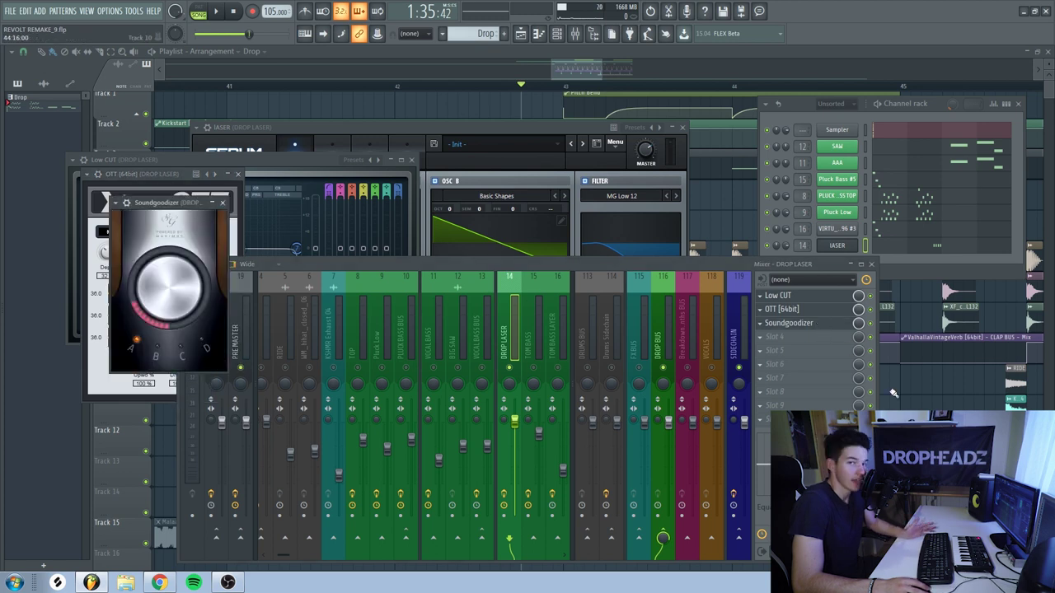
# Close the plugin windows and play the drop from bar 43 to hear the vocal bass, stopping near bar 45
pyautogui.press('F12')
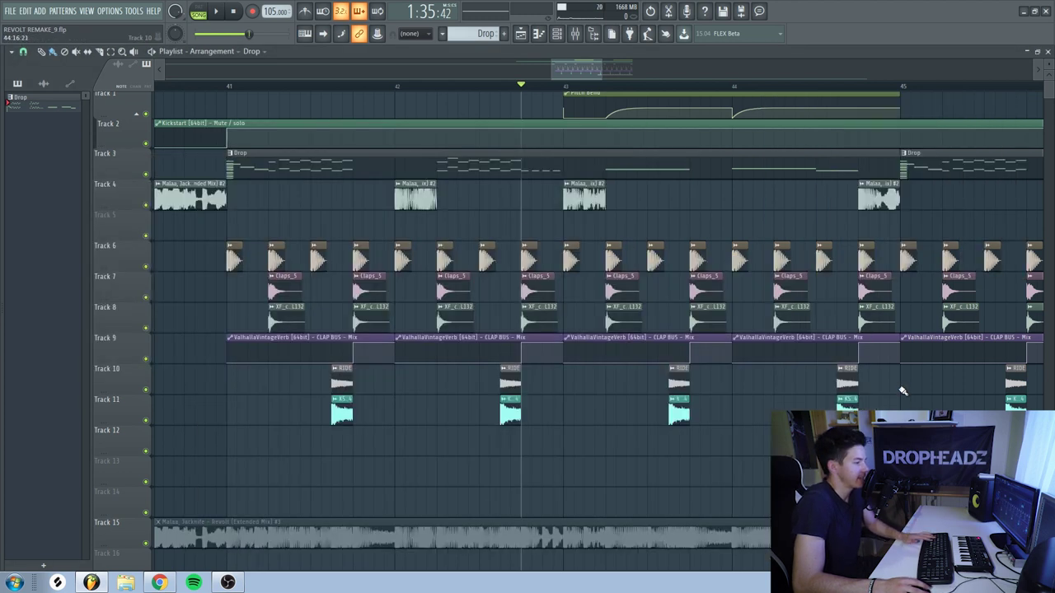
pyautogui.scroll(-1, 601, 222)
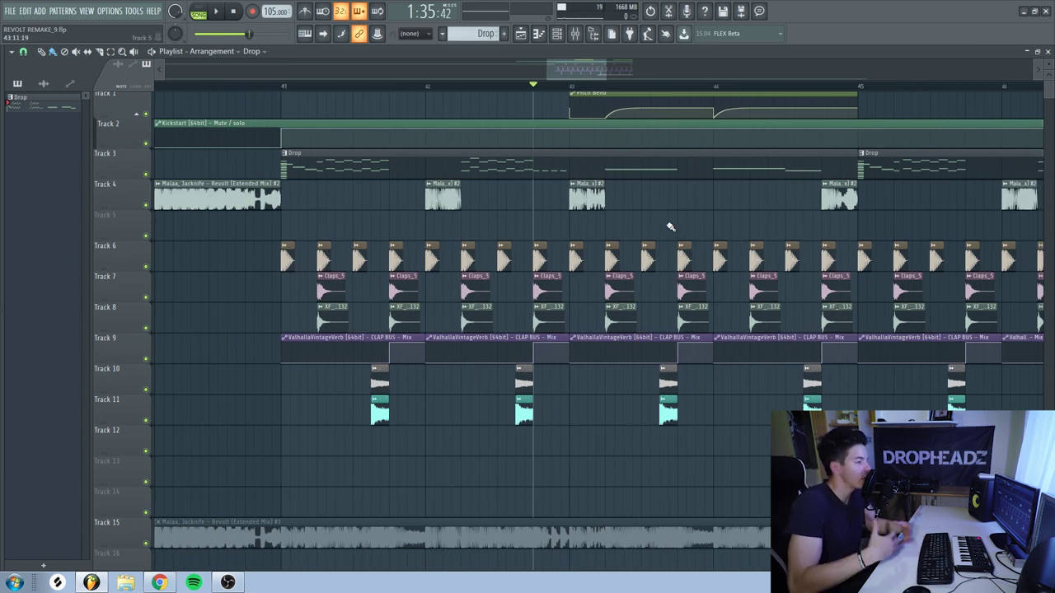
pyautogui.press('space')
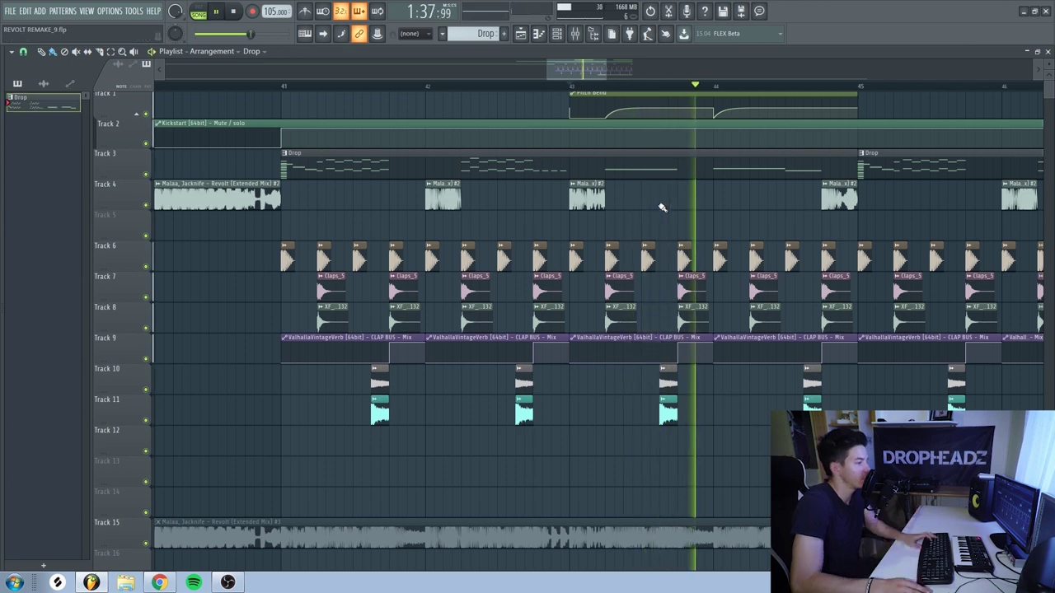
pyautogui.scroll(-3, 662, 207)
pyautogui.scroll(4, 700, 221)
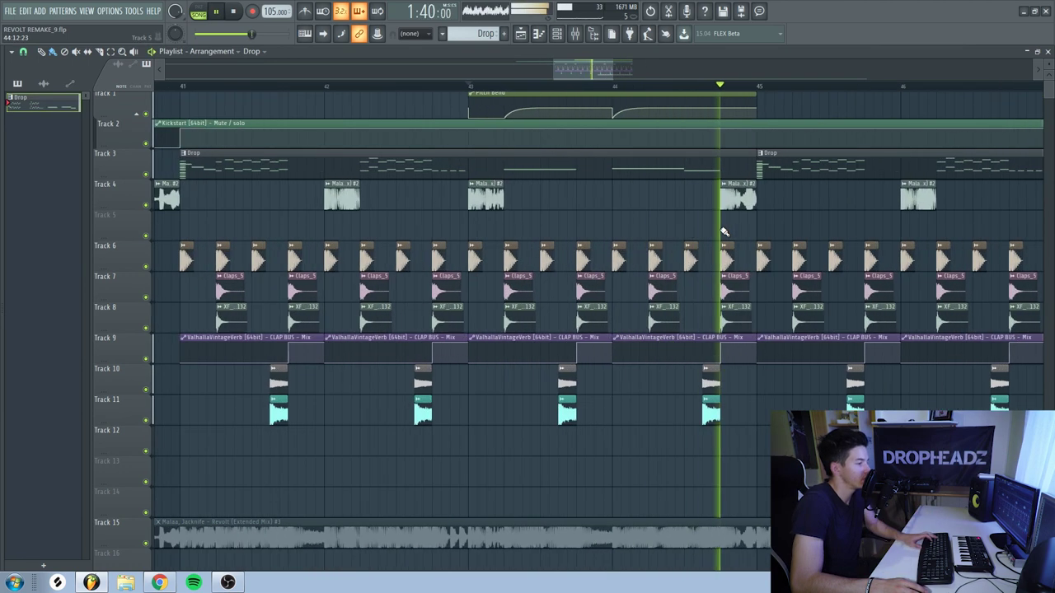
pyautogui.press('space')
pyautogui.scroll(-4, 706, 205)
# Open the AAA channel's Serum patch, browse the wavetables and pick SAM_Speaks from the Vowel category for oscillator B
pyautogui.press('F6')
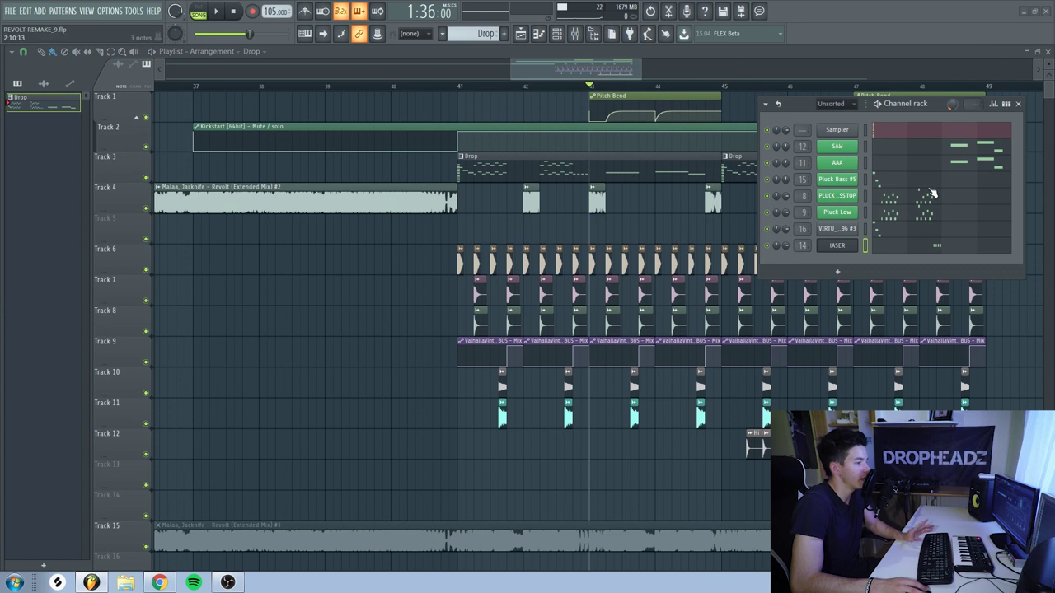
pyautogui.click(844, 166)
pyautogui.moveTo(468, 116); pyautogui.dragTo(602, 101)
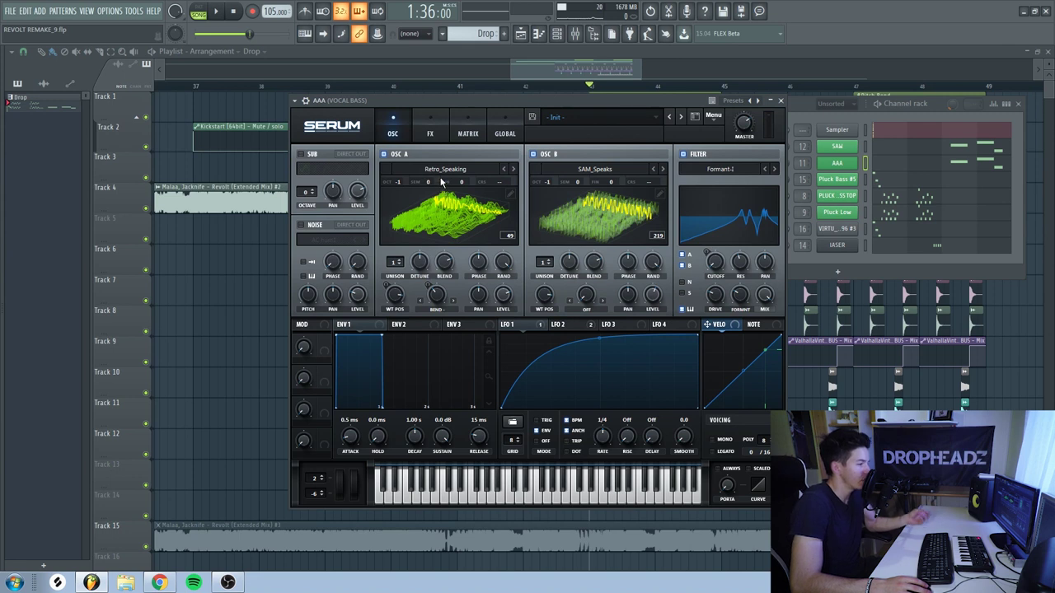
pyautogui.click(448, 172)
pyautogui.click(555, 183)
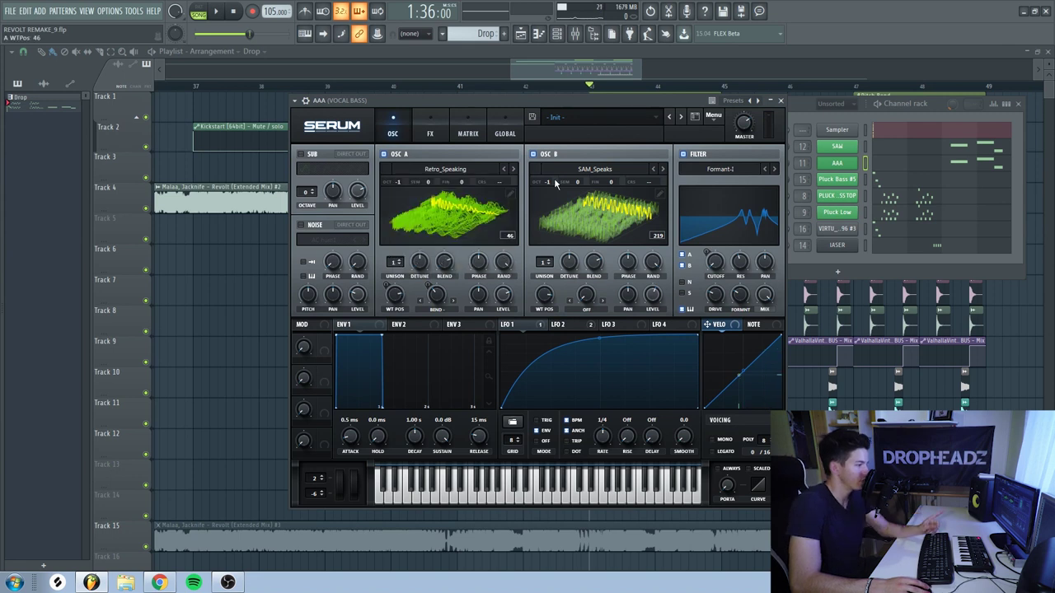
pyautogui.click(595, 170)
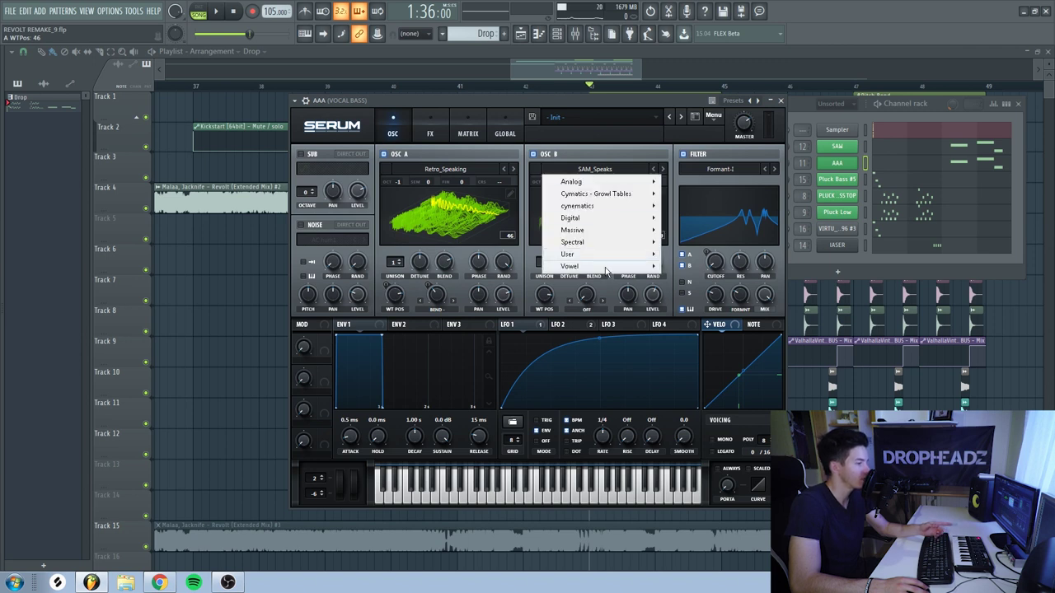
pyautogui.moveTo(606, 272)
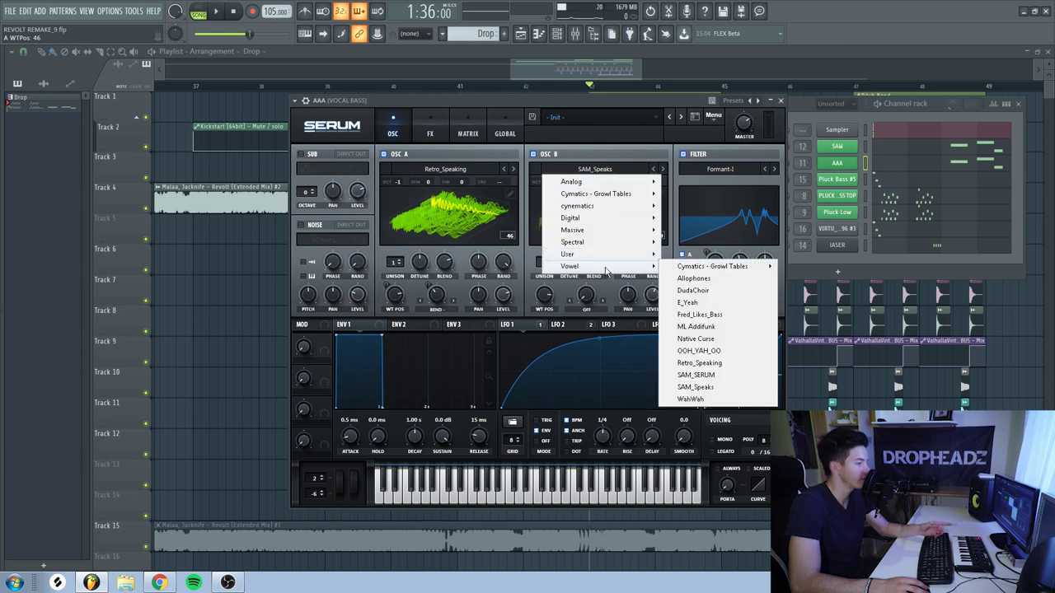
pyautogui.click(697, 387)
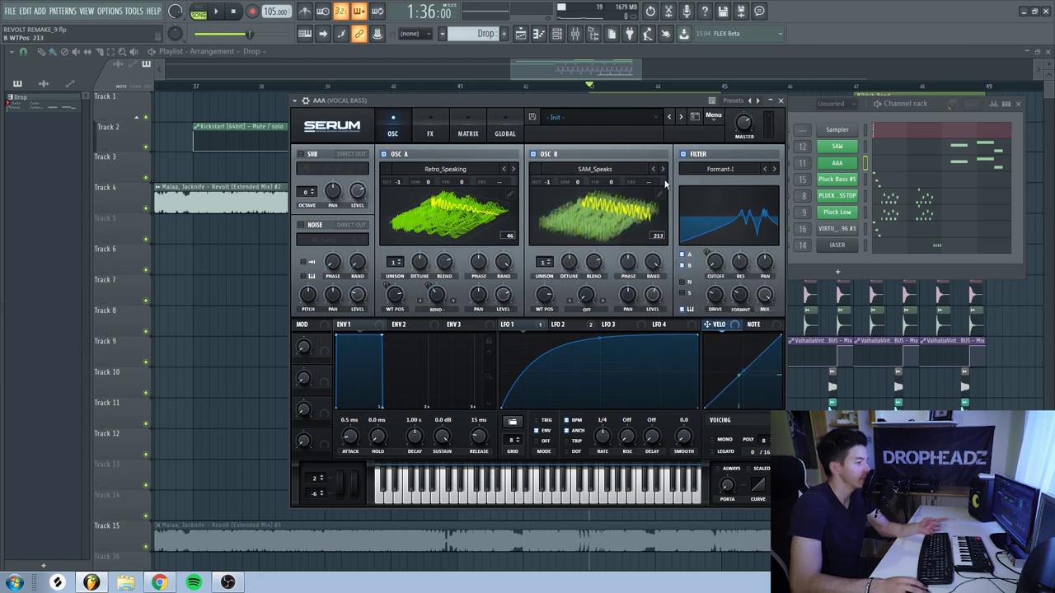
# Select Formant-I from the Misc filter types for the AAA patch
pyautogui.click(735, 170)
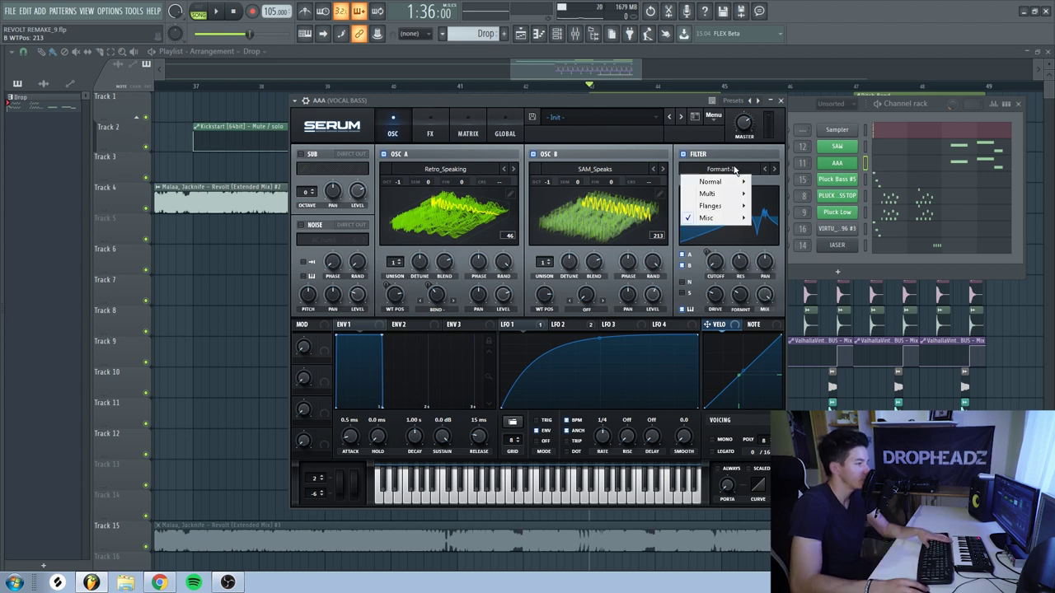
pyautogui.moveTo(710, 224)
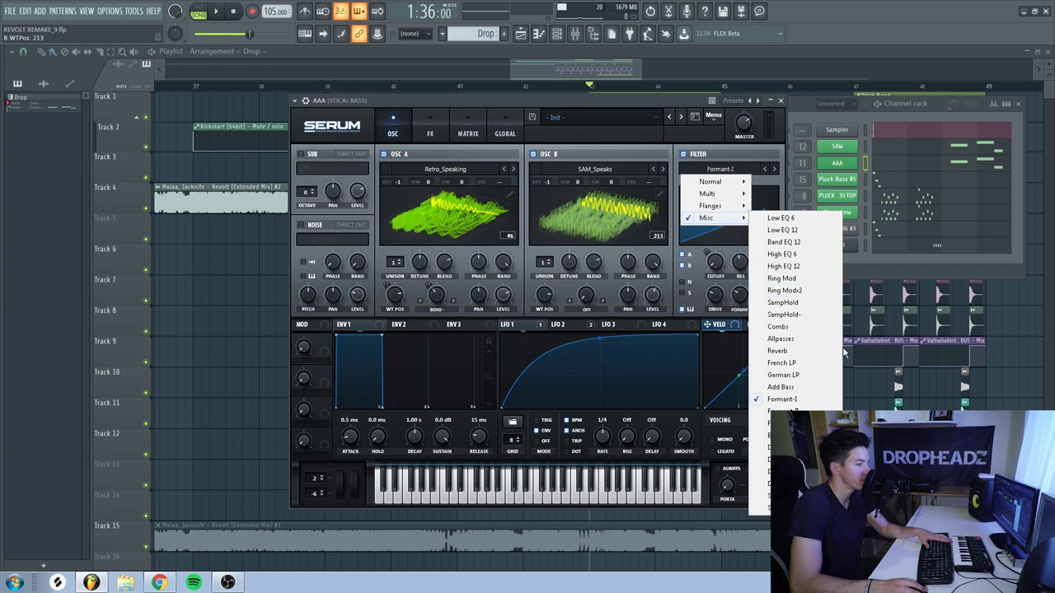
pyautogui.click(782, 399)
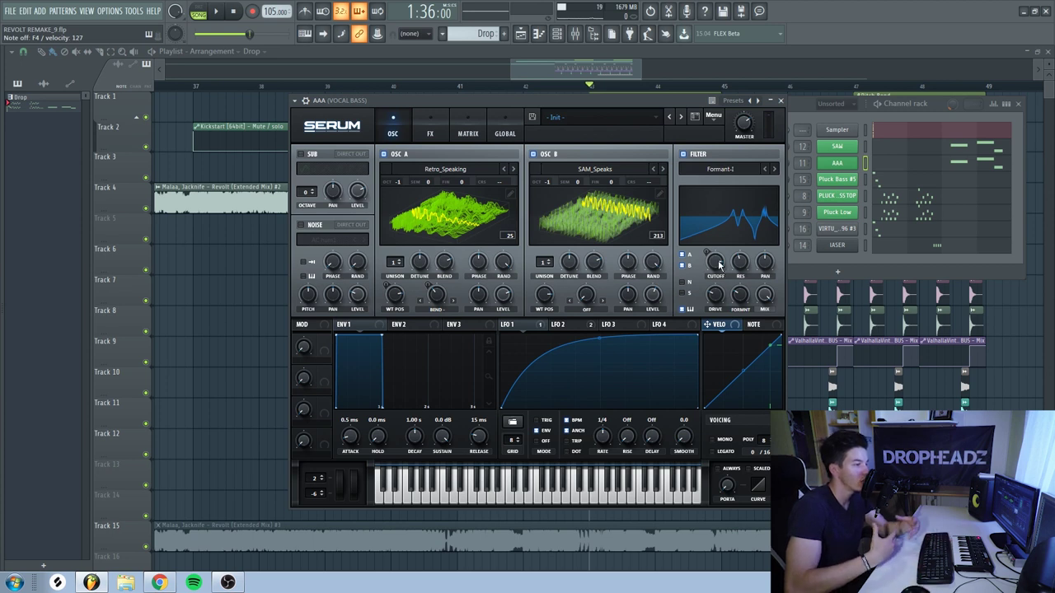
# Sweep the Formant-I filter's cutoff and check its drive, resonance and formant amounts
pyautogui.moveTo(719, 264); pyautogui.dragTo(719, 365)
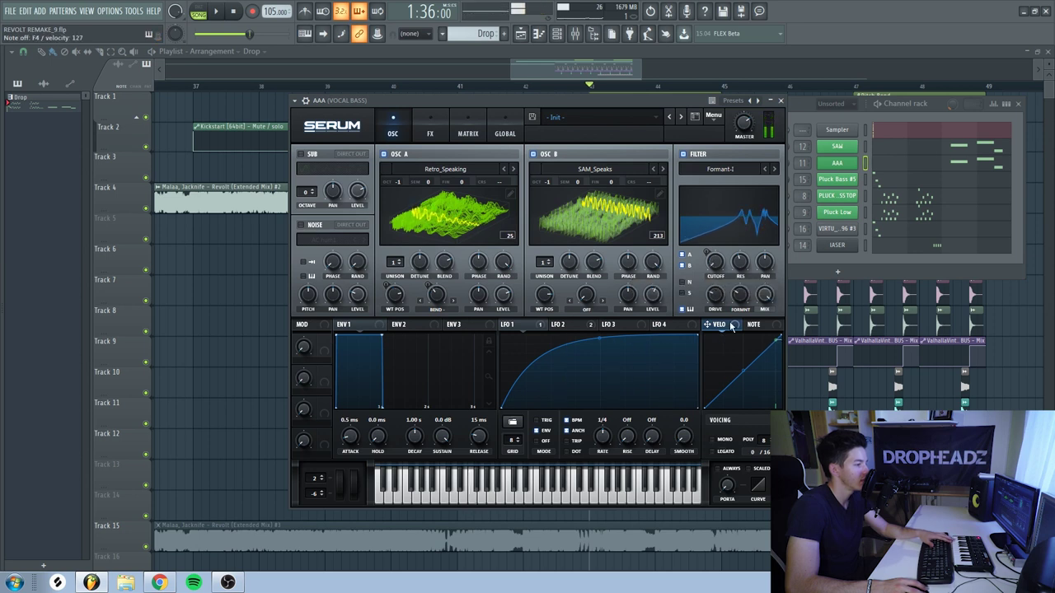
pyautogui.moveTo(716, 266); pyautogui.dragTo(720, 324)
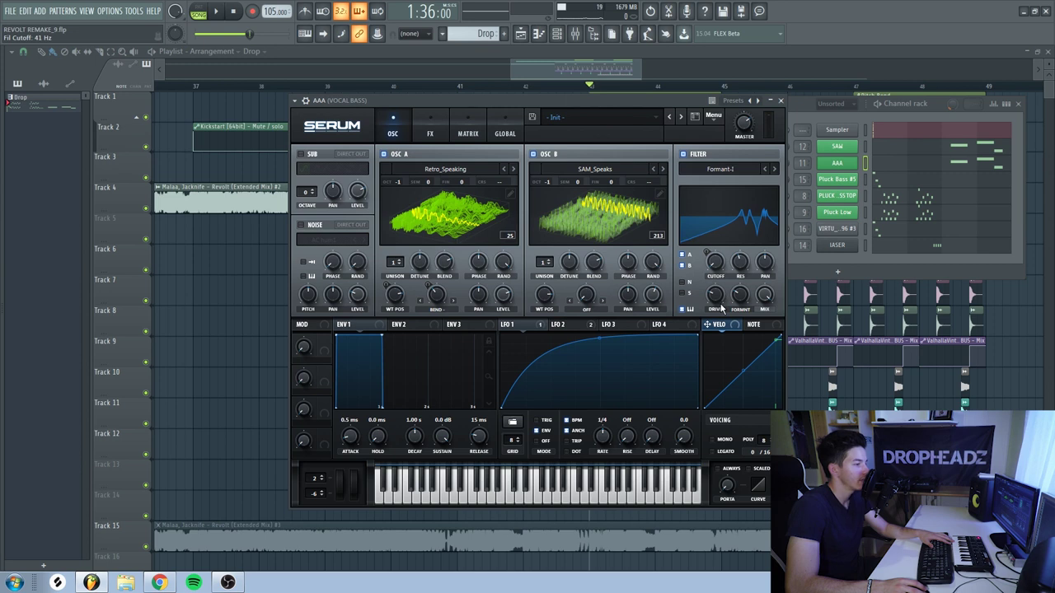
pyautogui.moveTo(720, 309); pyautogui.dragTo(720, 305)
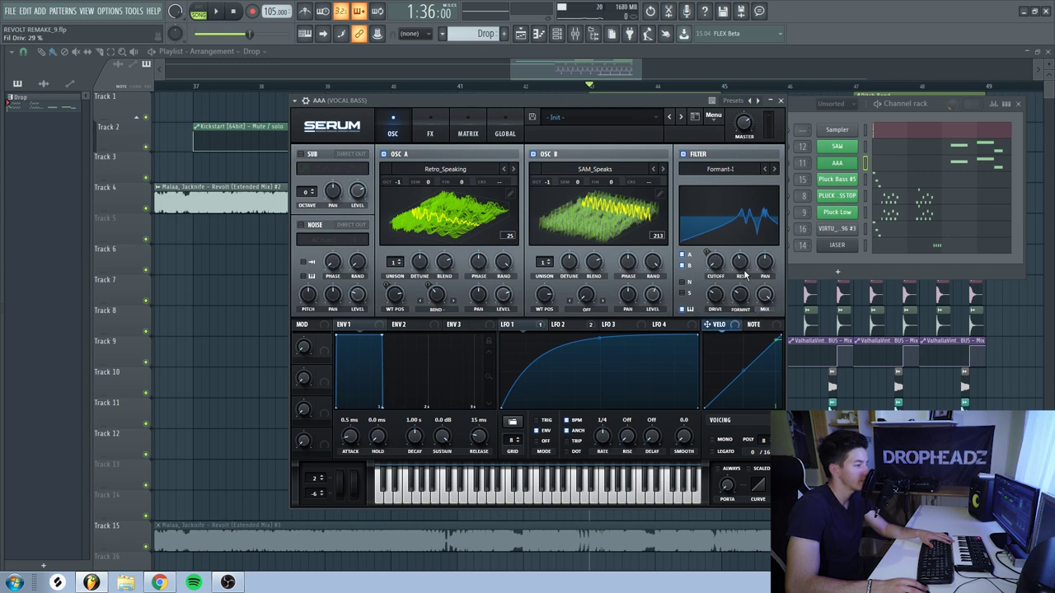
pyautogui.moveTo(742, 268); pyautogui.dragTo(741, 265)
pyautogui.moveTo(747, 303); pyautogui.dragTo(743, 299)
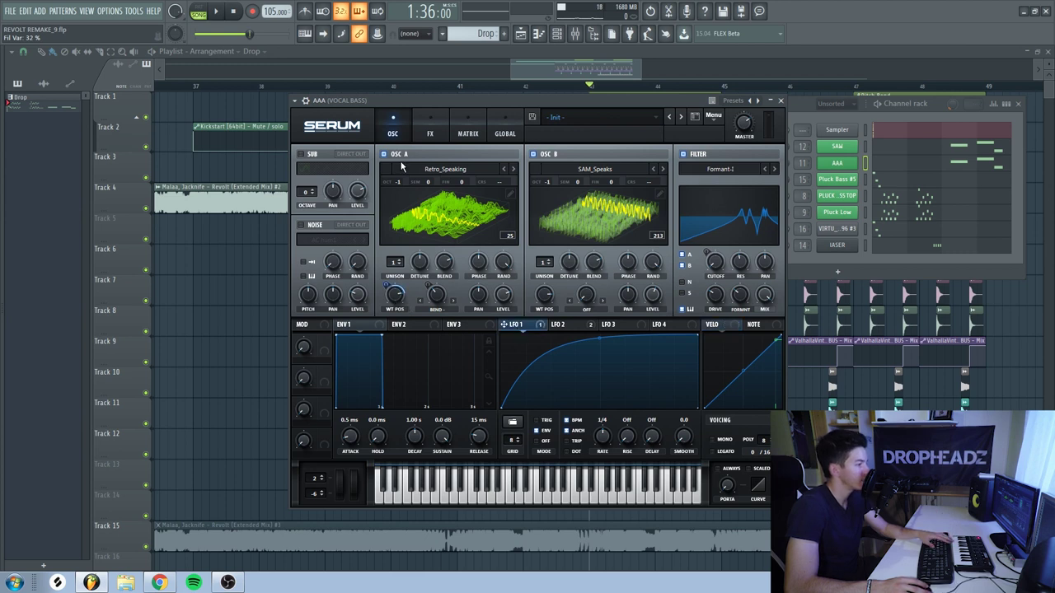
# View the LFO 2 shape and the effects rack of the AAA patch
pyautogui.click(570, 325)
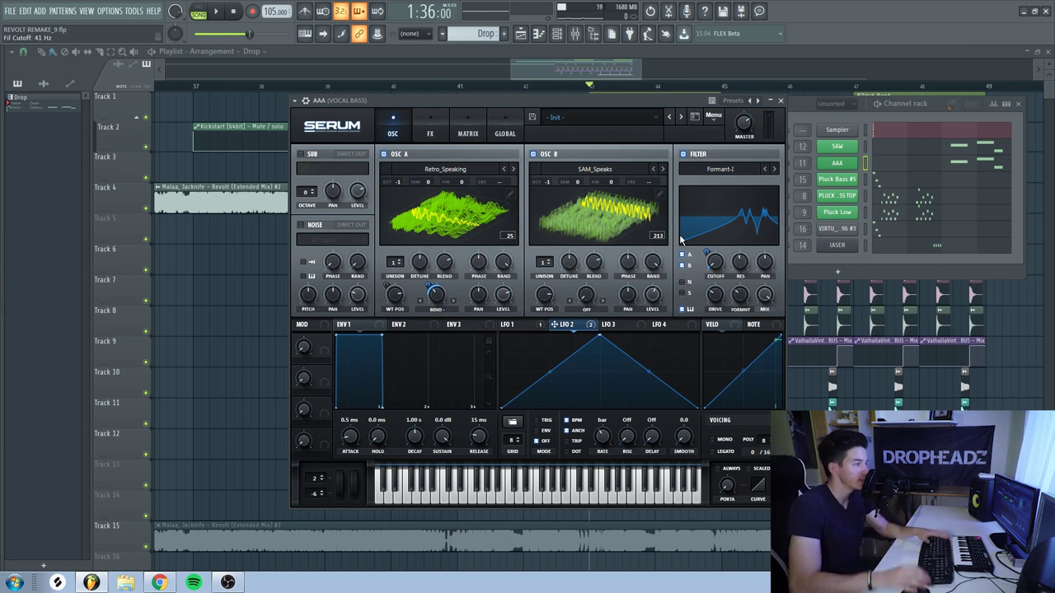
pyautogui.click(430, 132)
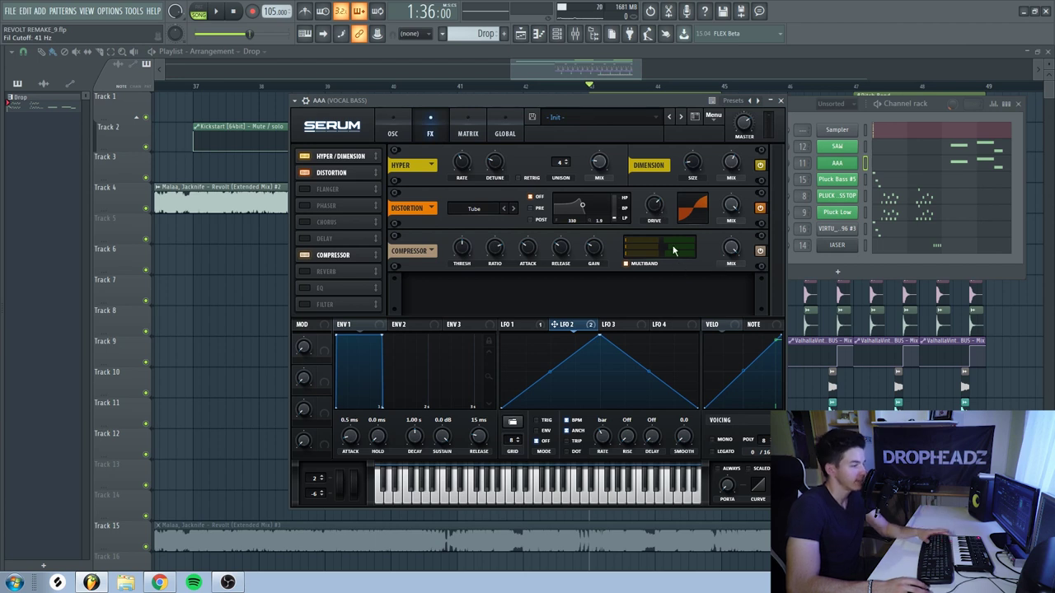
# Open WOW2 on the VOCAL BASS mixer track and inspect its cutoff and Hyperbolic distortion settings
pyautogui.press('F9')
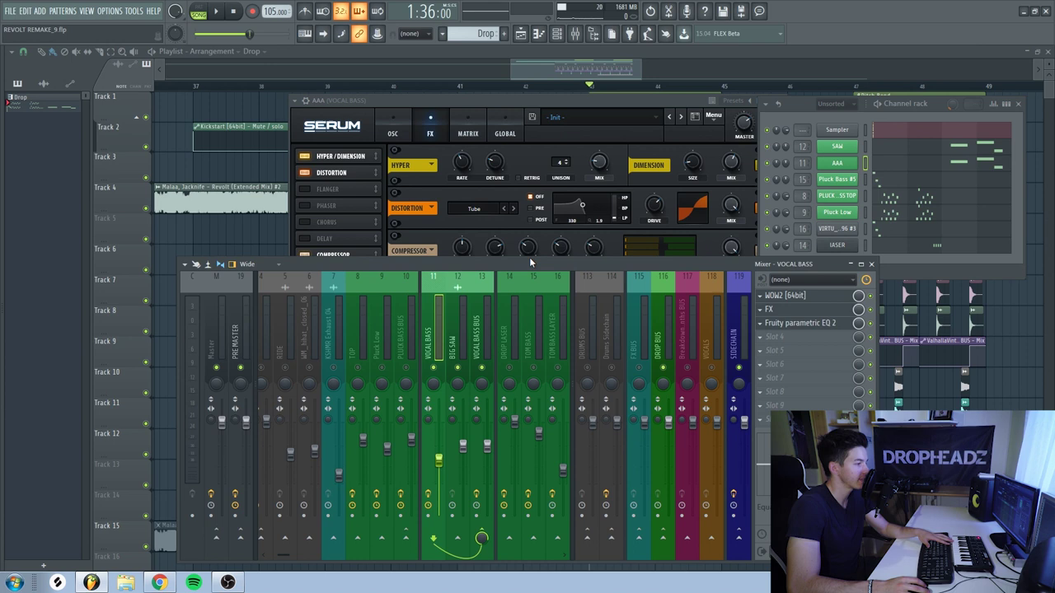
pyautogui.moveTo(530, 262); pyautogui.dragTo(556, 210)
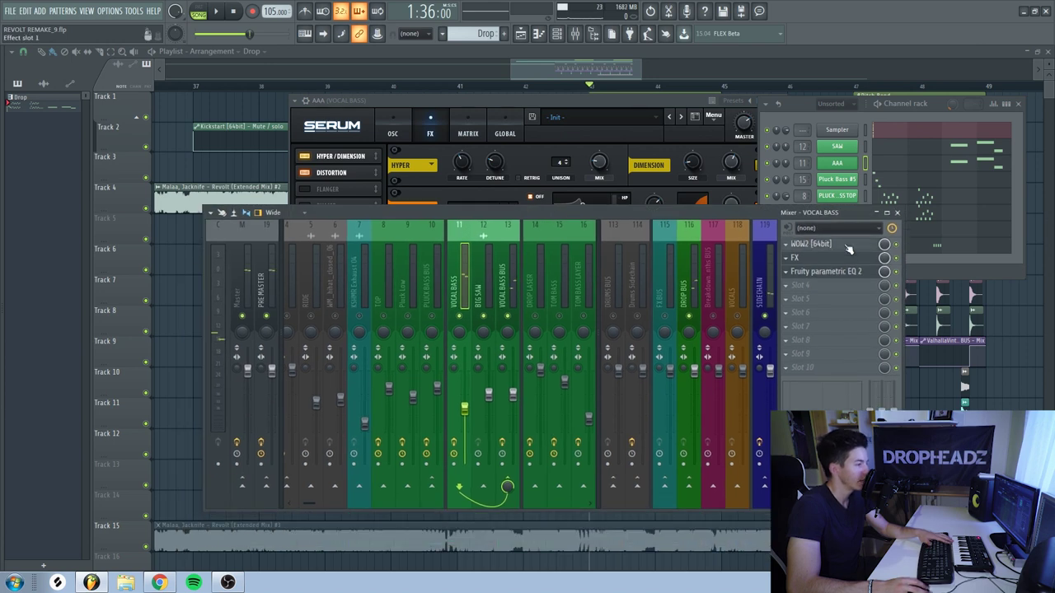
pyautogui.click(812, 244)
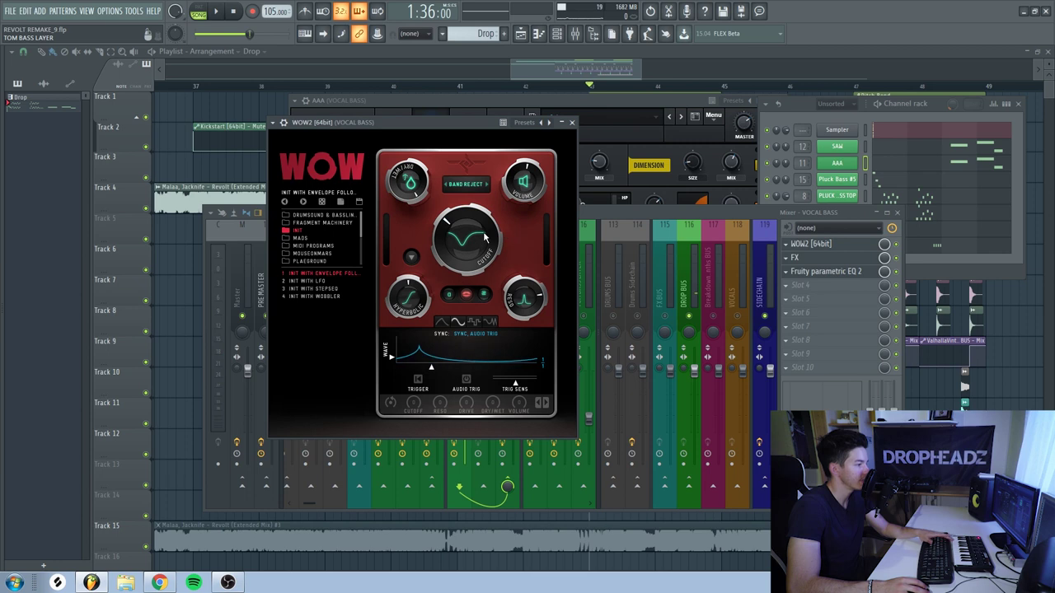
pyautogui.moveTo(467, 215); pyautogui.dragTo(471, 238)
pyautogui.moveTo(414, 299); pyautogui.dragTo(417, 299)
# View the FX Effector's vowel settings on VOCAL BASS, compare them with the AAA patch's formant filter, and close Serum
pyautogui.click(804, 257)
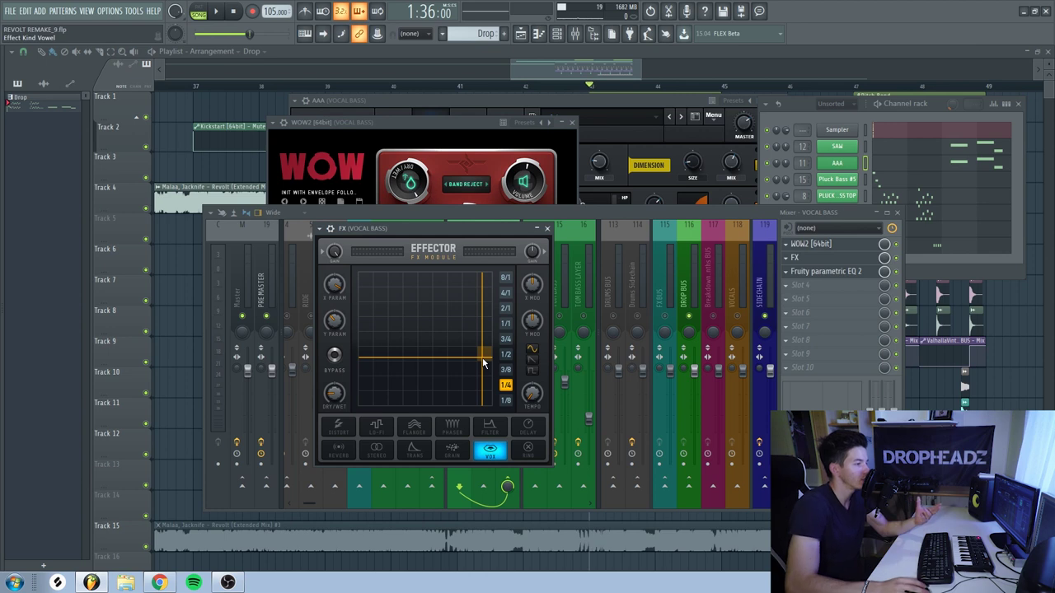
pyautogui.click(393, 112)
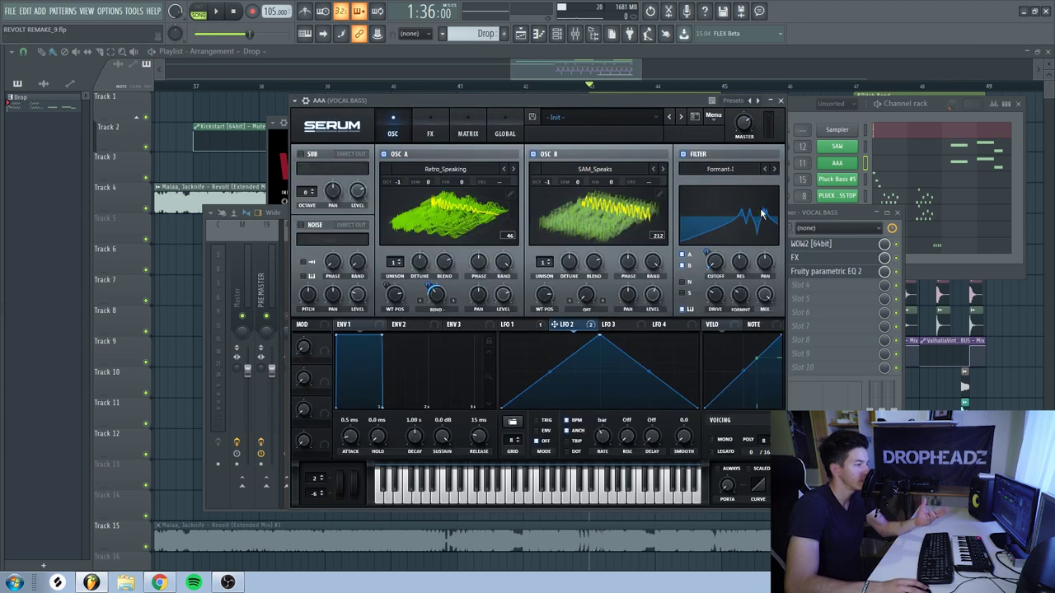
pyautogui.click(781, 99)
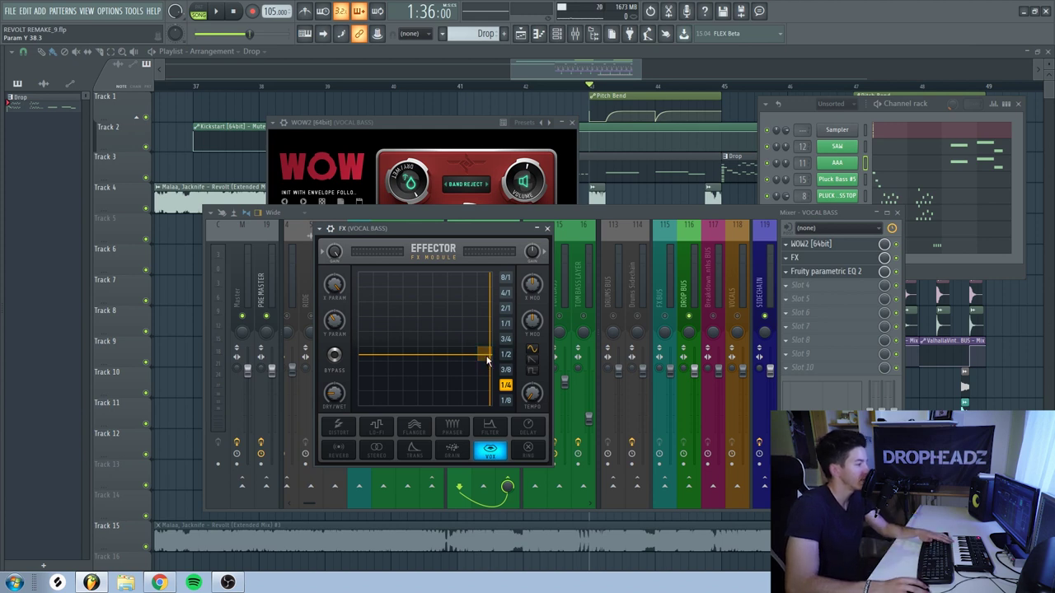
# Nudge the vowel filter position in the VOCAL BASS Effector and close the plugin
pyautogui.moveTo(487, 360)
pyautogui.mouseDown()
pyautogui.moveTo(379, 294)
pyautogui.moveTo(357, 344)
pyautogui.moveTo(365, 380)
pyautogui.moveTo(452, 394)
pyautogui.moveTo(423, 384)
pyautogui.moveTo(372, 332)
pyautogui.moveTo(389, 282)
pyautogui.moveTo(472, 283)
pyautogui.moveTo(423, 319)
pyautogui.moveTo(453, 360)
pyautogui.moveTo(484, 355)
pyautogui.mouseUp()
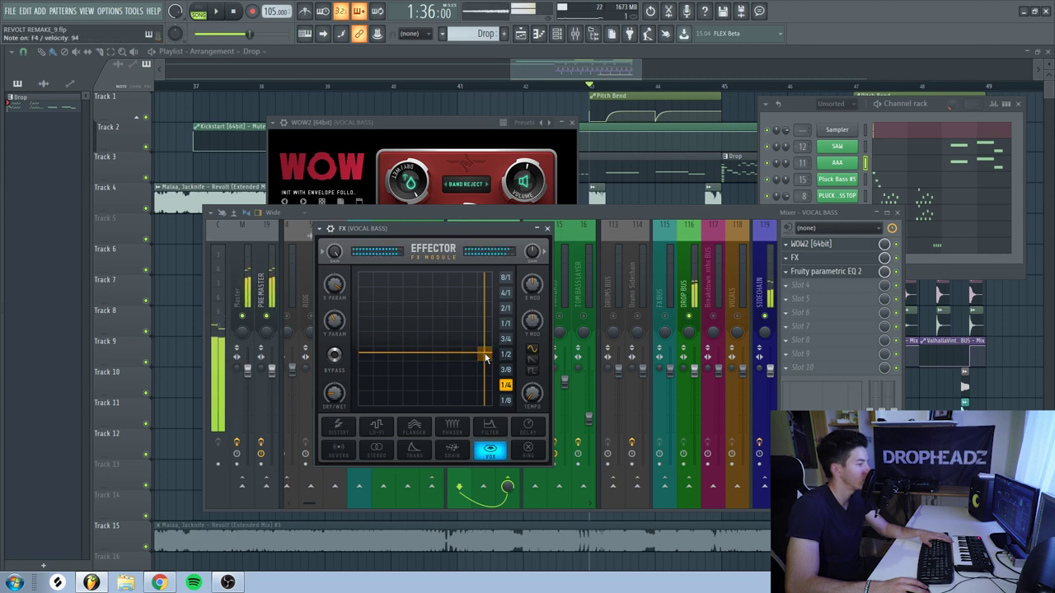
pyautogui.click(547, 228)
# Open Fruity Parametric EQ 2 on VOCAL BASS and inspect its low cut and band 5 dip
pyautogui.click(842, 274)
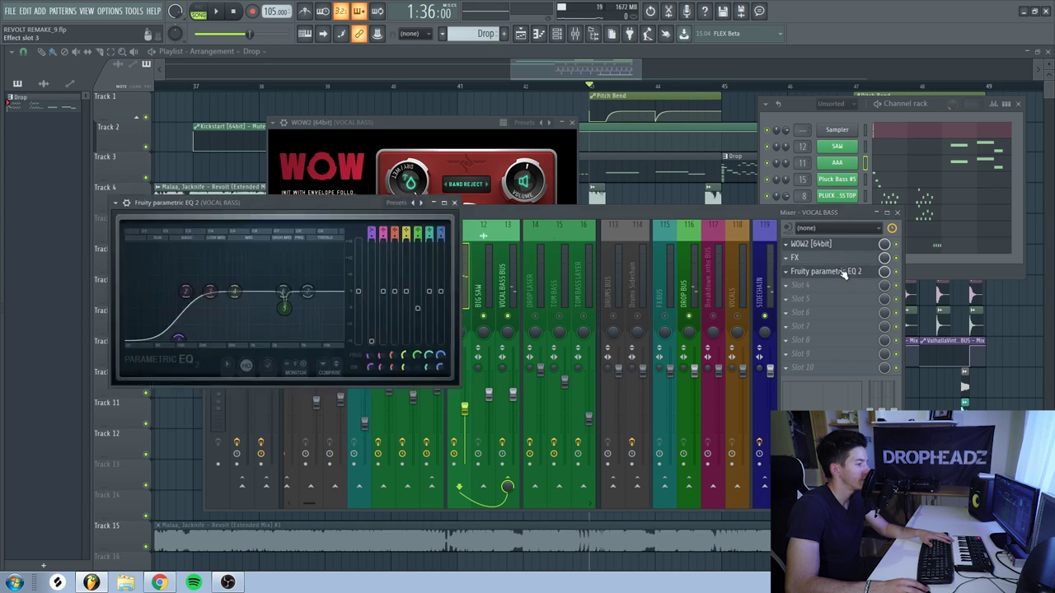
pyautogui.moveTo(187, 337); pyautogui.dragTo(181, 338)
pyautogui.moveTo(284, 308); pyautogui.dragTo(284, 309)
pyautogui.scroll(3, 283, 312)
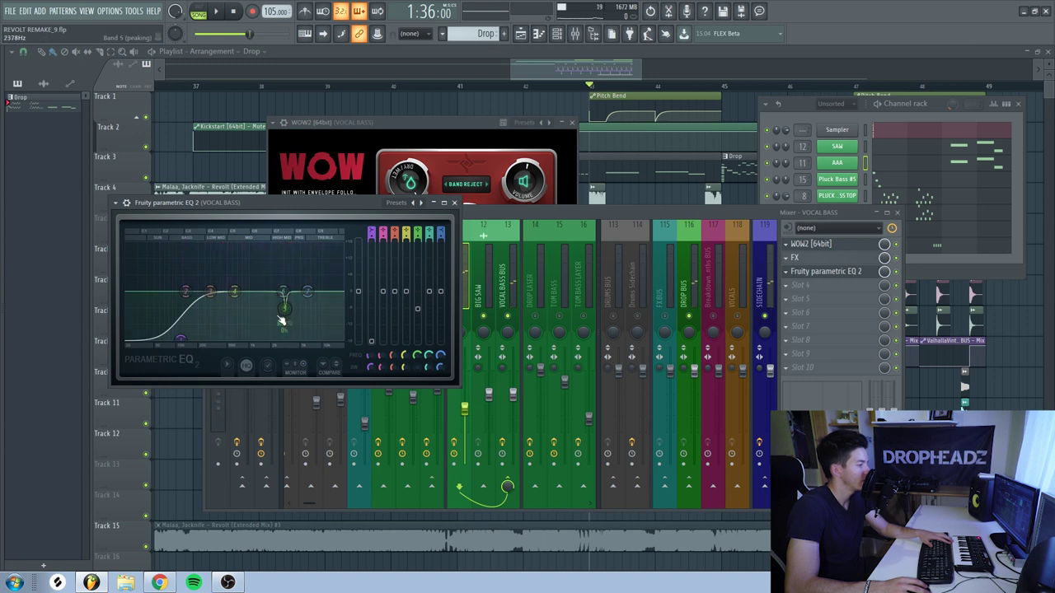
pyautogui.click(454, 202)
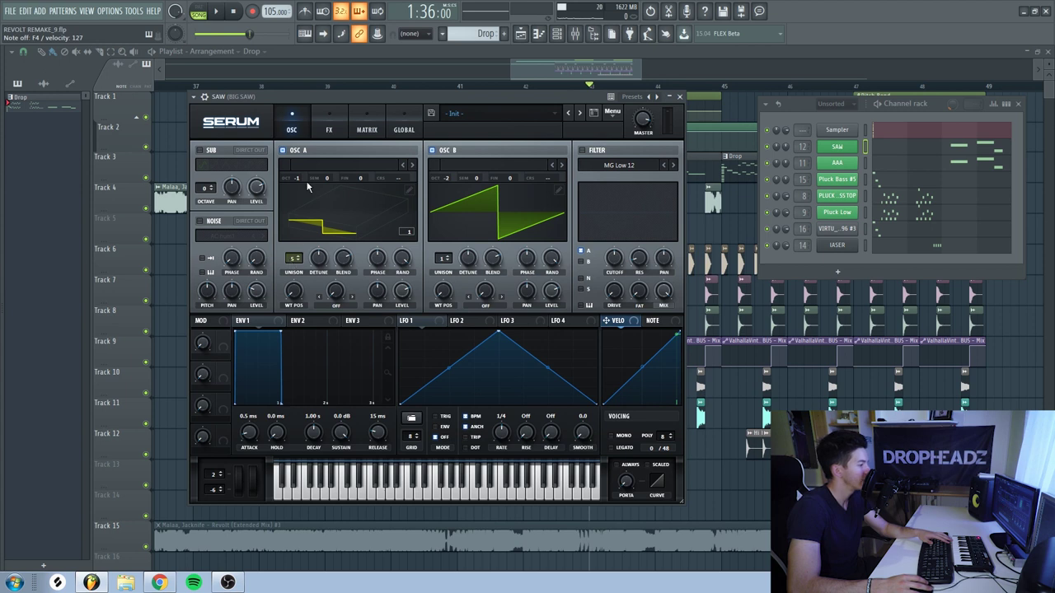
# Check oscillator A's unison detune in the SAW patch and view its effects
pyautogui.moveTo(318, 264); pyautogui.dragTo(319, 264)
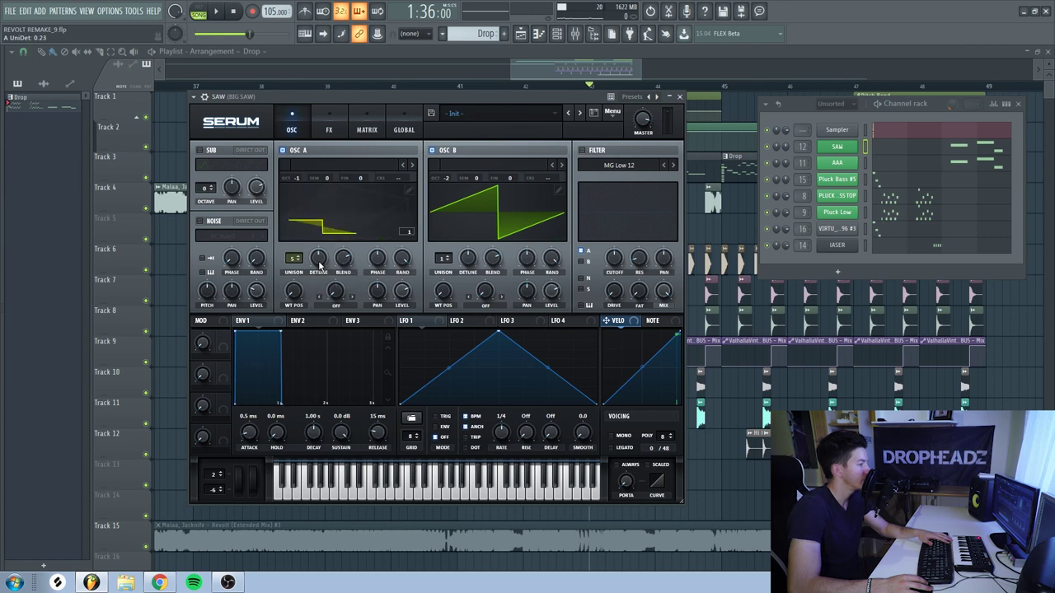
pyautogui.click(330, 124)
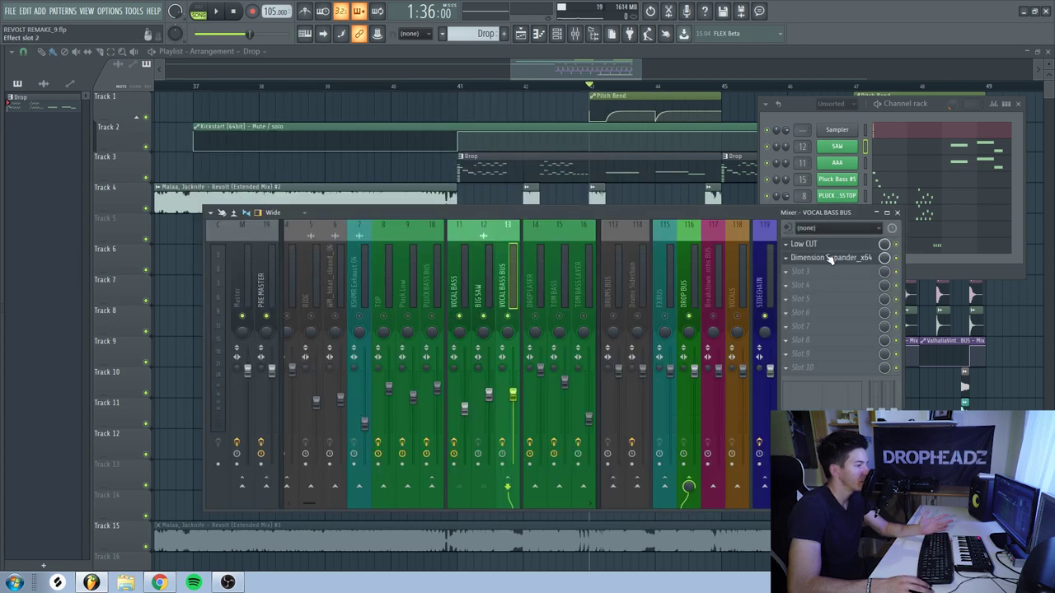
# View the Low CUT EQ and Dimension Expander on VOCAL BASS BUS and close all windows
pyautogui.click(828, 246)
pyautogui.click(831, 257)
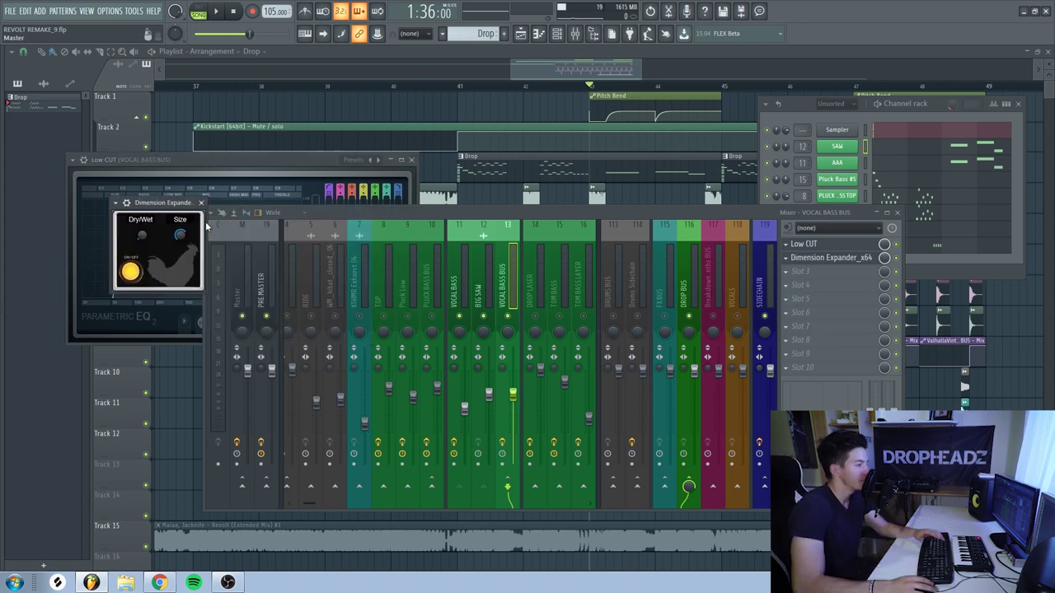
pyautogui.press('F12')
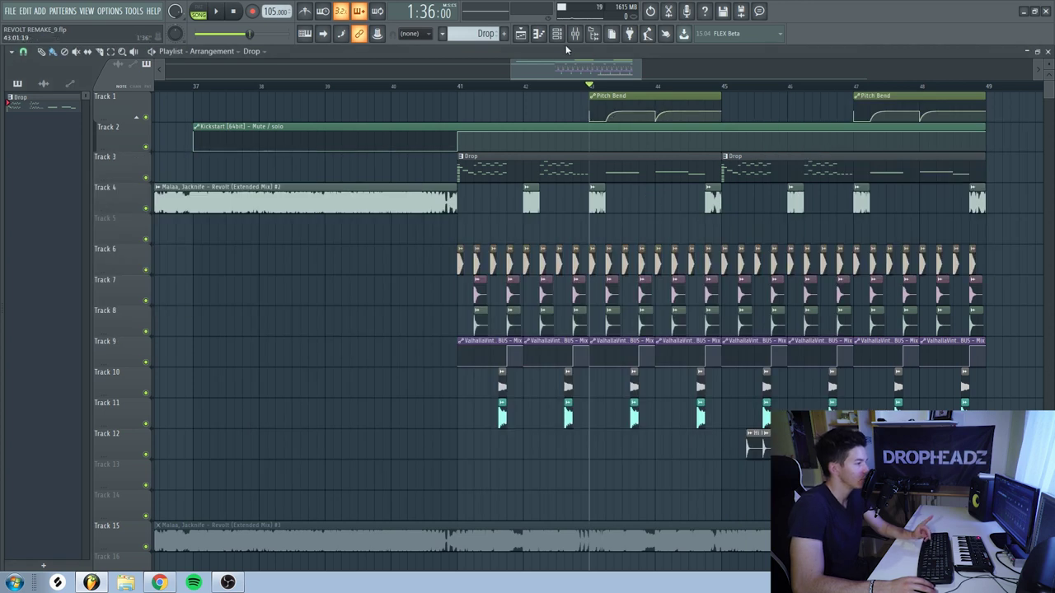
# Examine the Pitch Bend automation clip at bar 43 together with the SAW channel in the channel rack
pyautogui.click(559, 34)
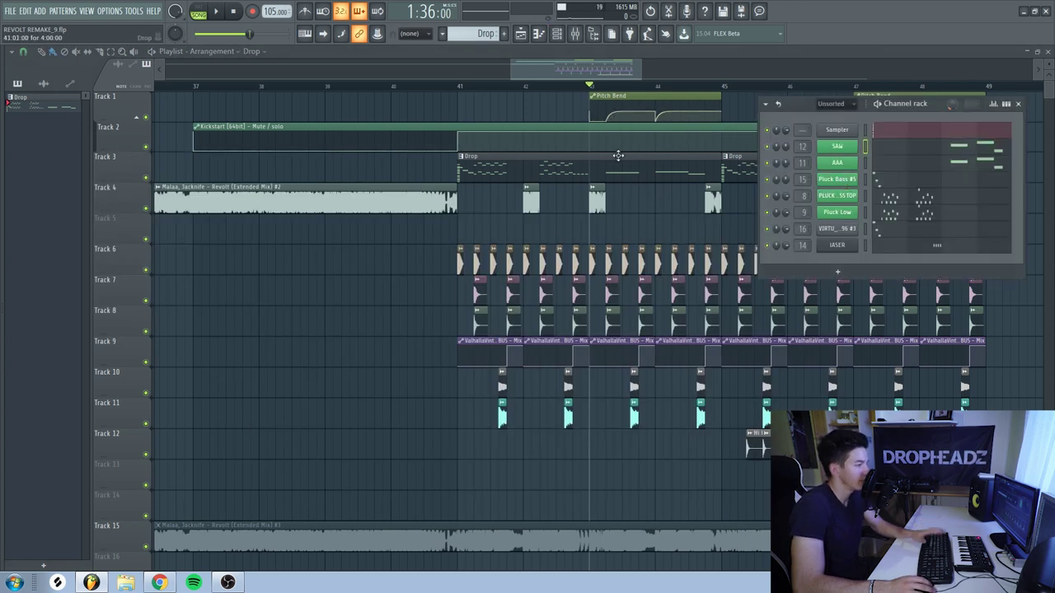
pyautogui.scroll(5, 632, 212)
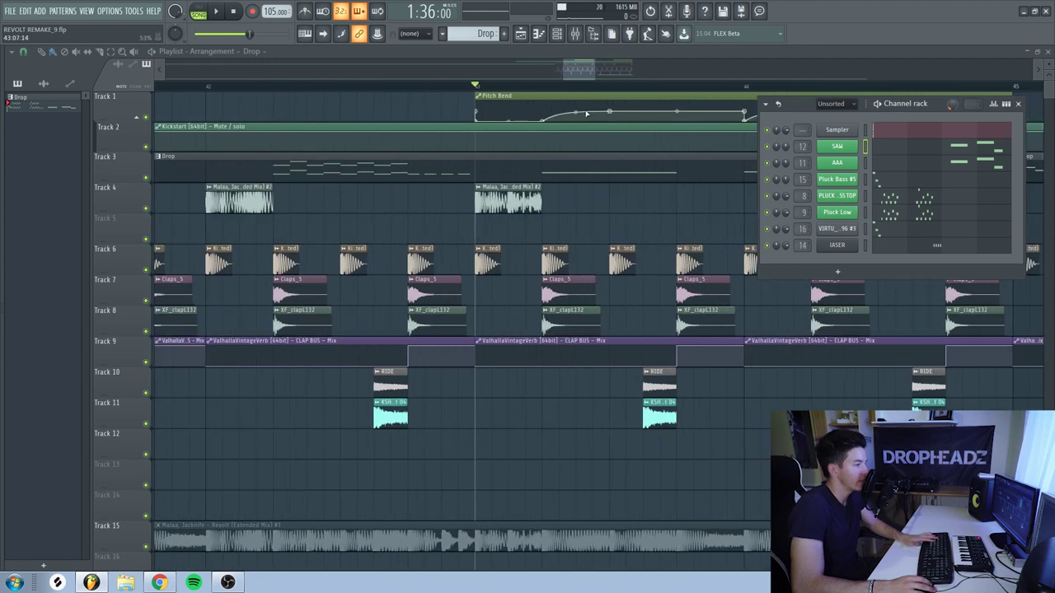
pyautogui.click(848, 153)
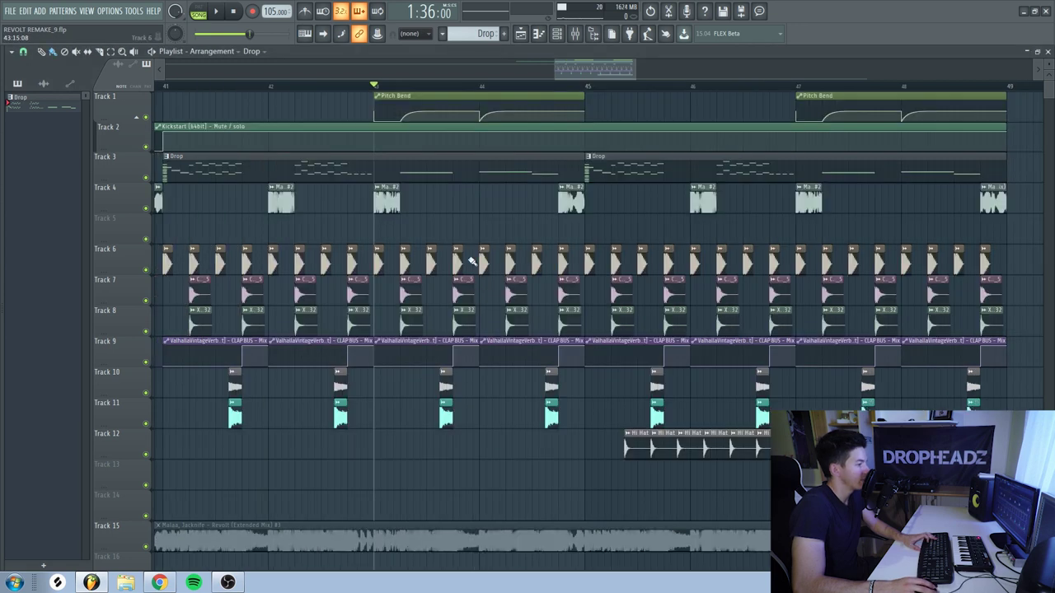
# Unsolo the VOCAL BASS BUS mixer track and play the full drop from bar 41
pyautogui.press('space')
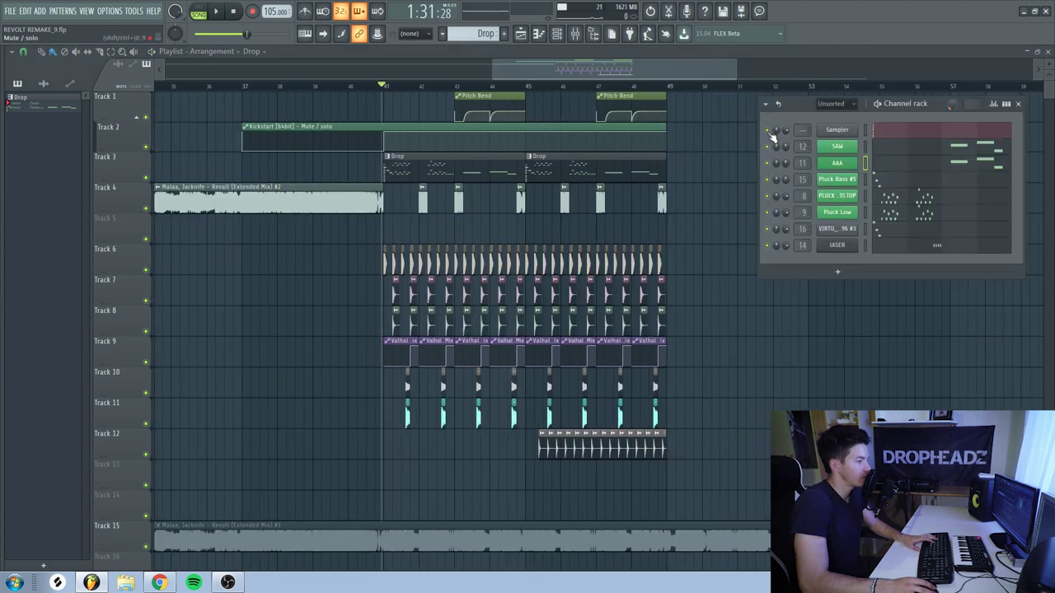
pyautogui.press('F9')
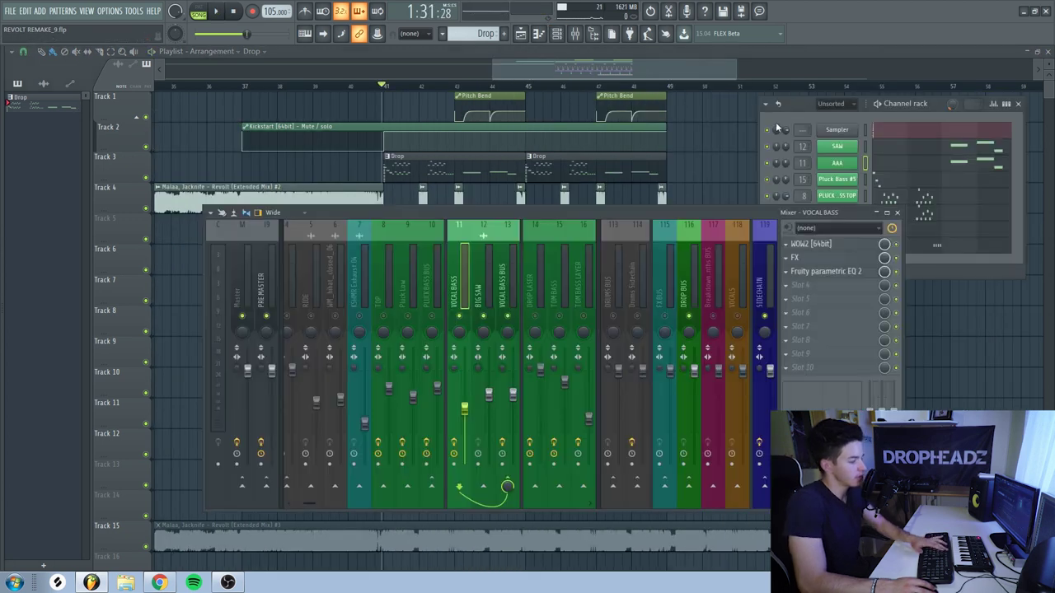
pyautogui.rightClick(507, 317)
pyautogui.press('space')
pyautogui.rightClick(445, 200)
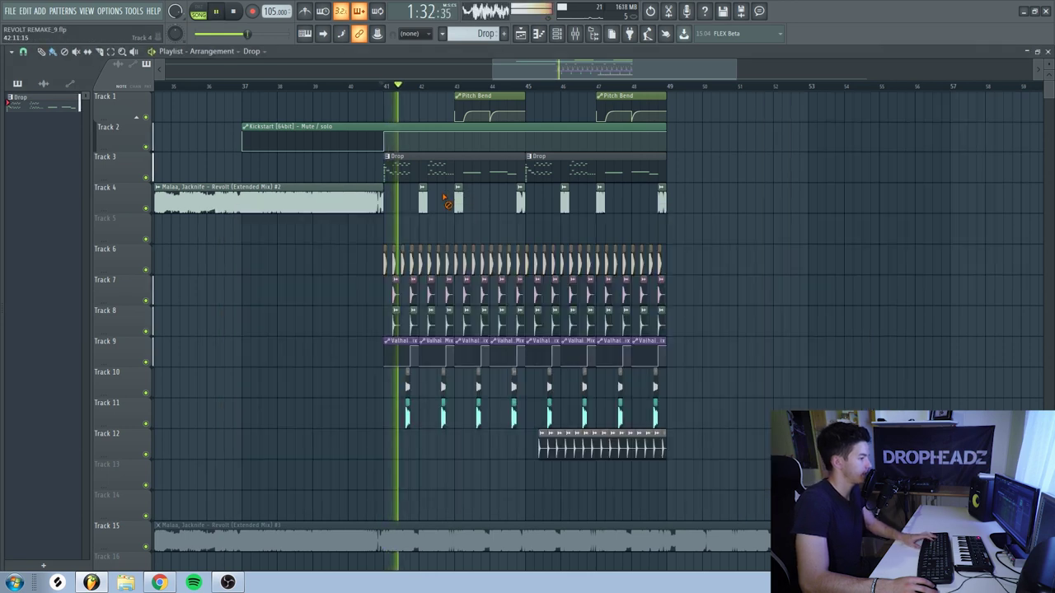